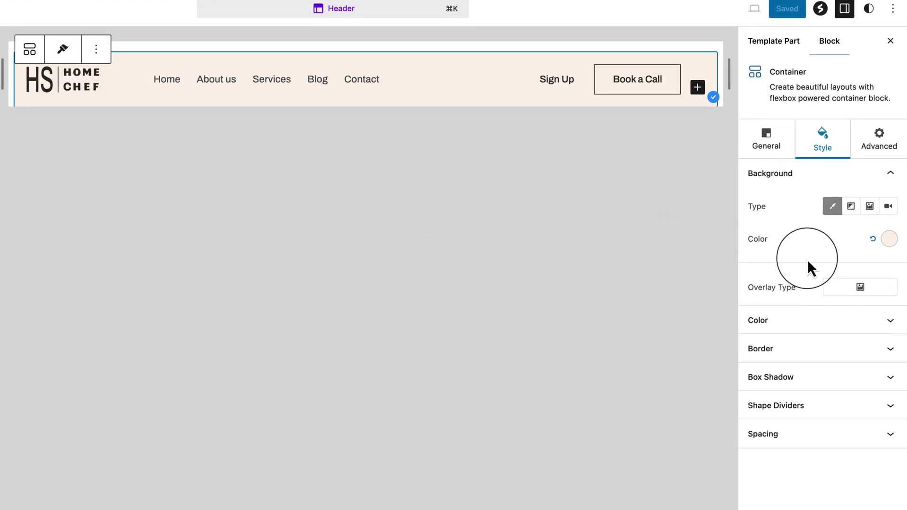
Step: Compare the header container's Content Box Width and layout across the desktop, tablet and mobile previews
left_click(775, 152)
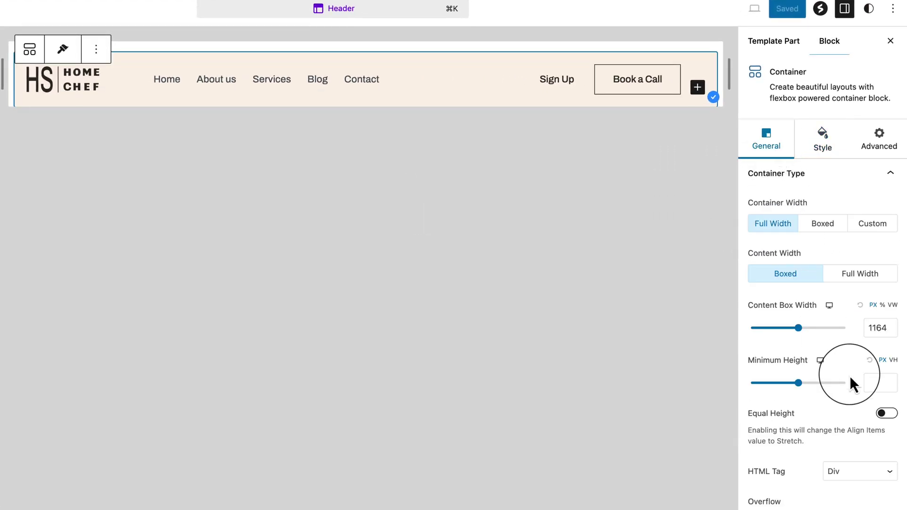
left_click_drag(758, 304, 747, 304)
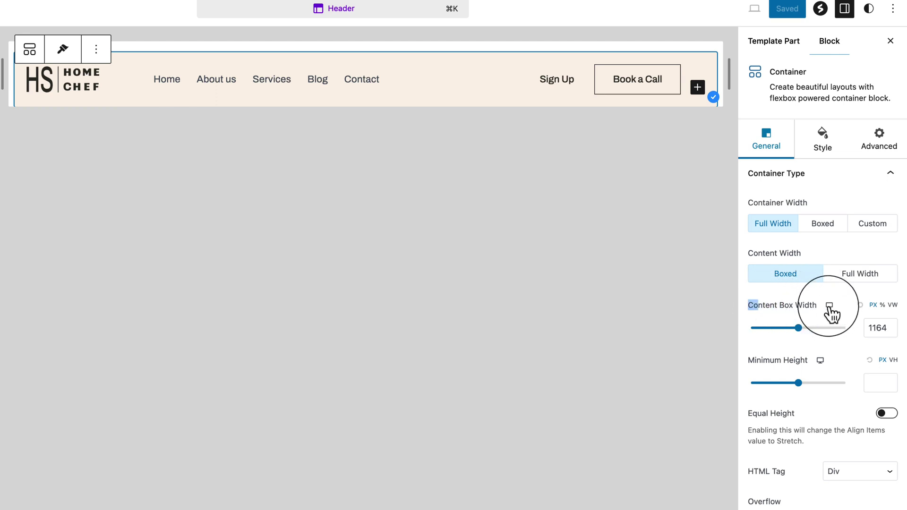
left_click(830, 307)
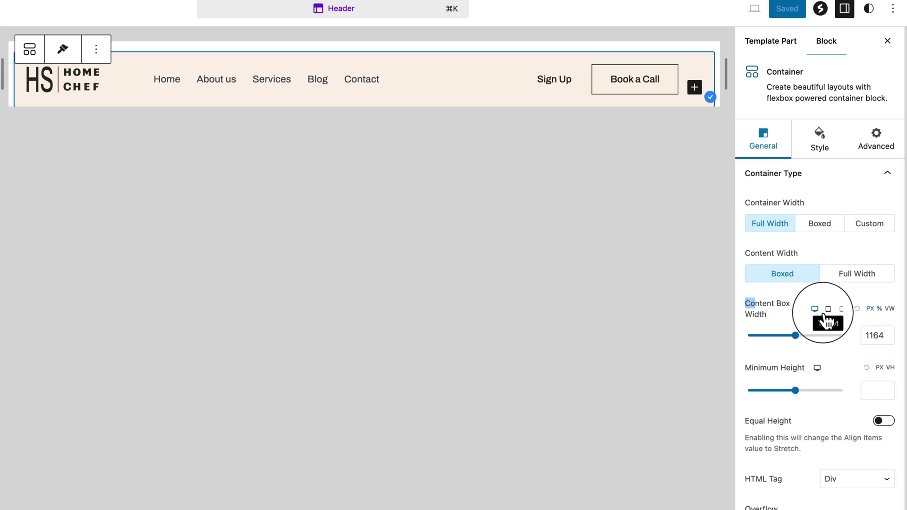
left_click(829, 309)
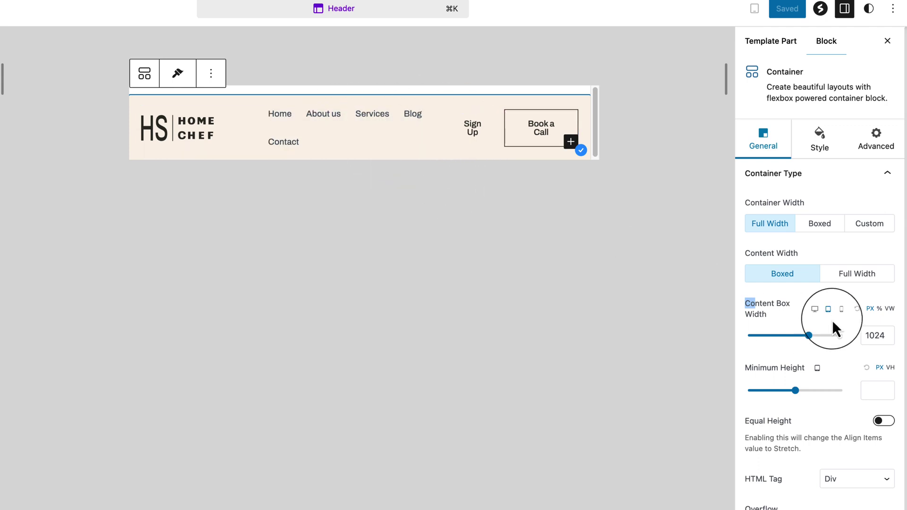
left_click(842, 310)
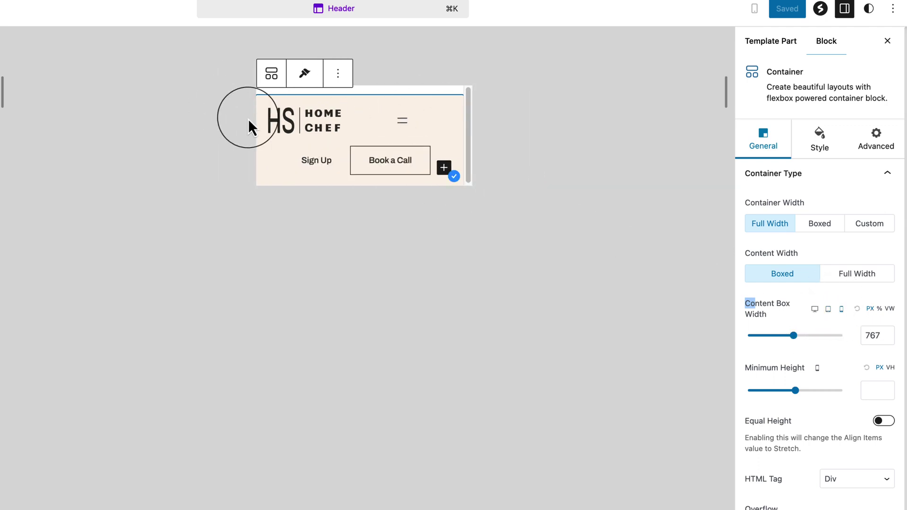
left_click(815, 310)
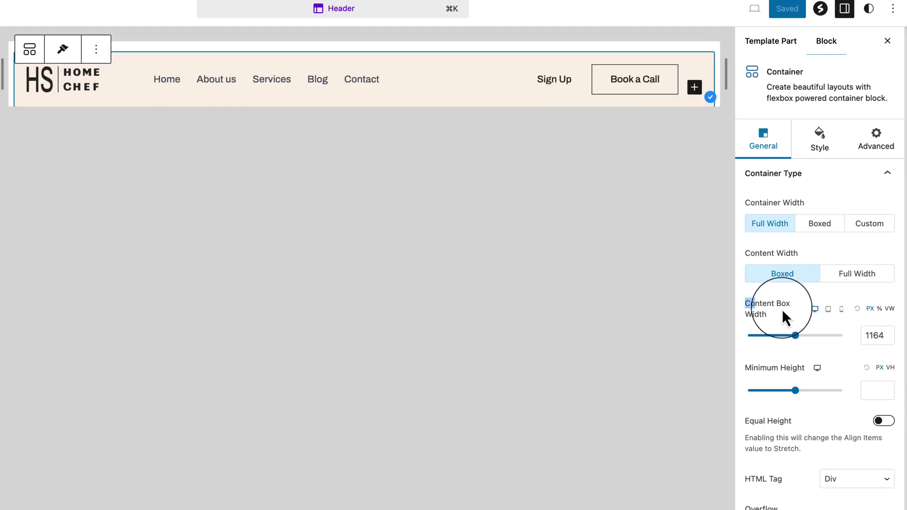
left_click(829, 310)
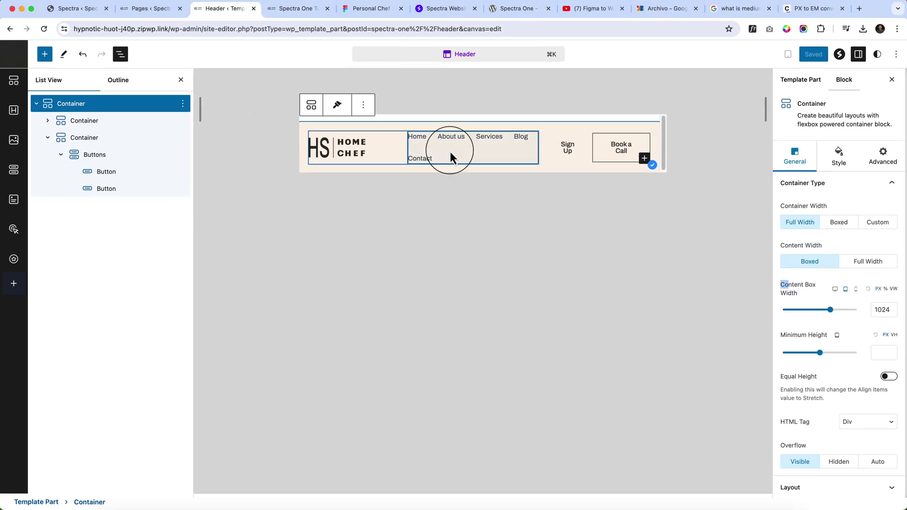
Step: Enable Hide Tablet in the responsive settings of the header's Navigation block
left_click(449, 152)
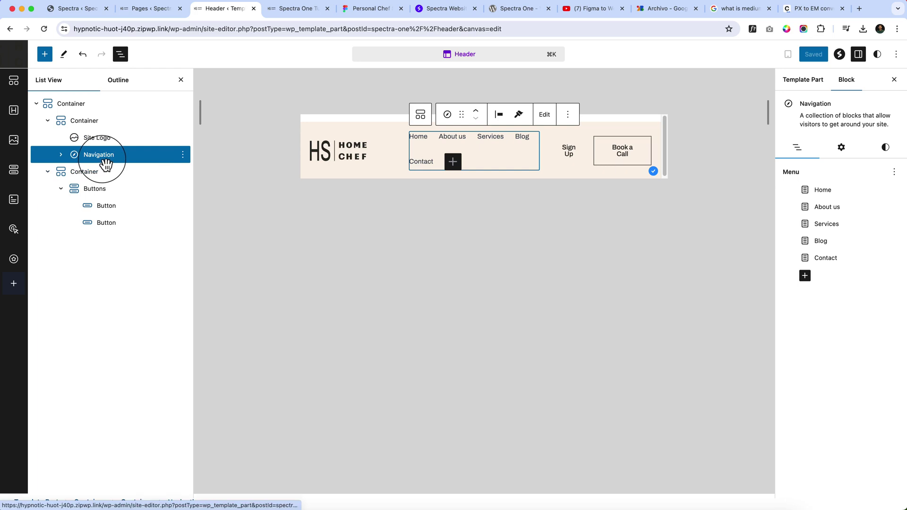
left_click(841, 149)
left_click_drag(785, 305, 865, 337)
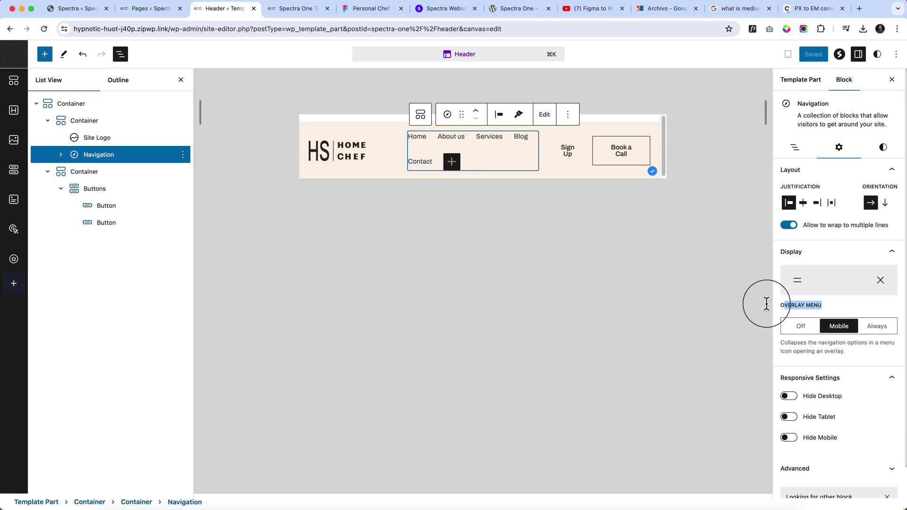
left_click(804, 305)
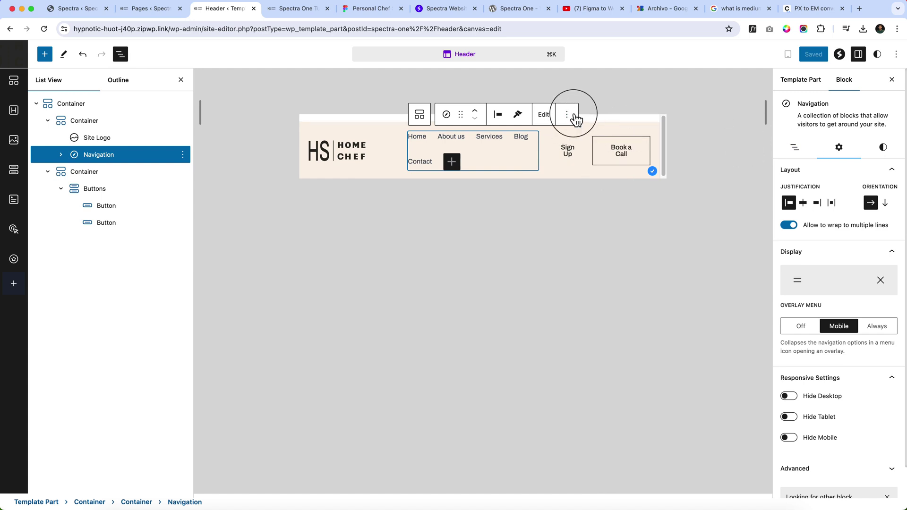
scroll(838, 412, "down", 1)
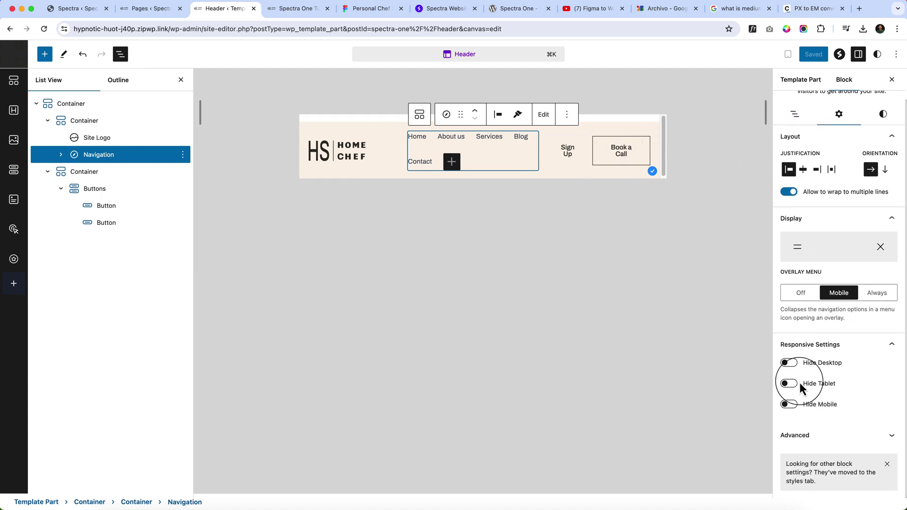
left_click(789, 383)
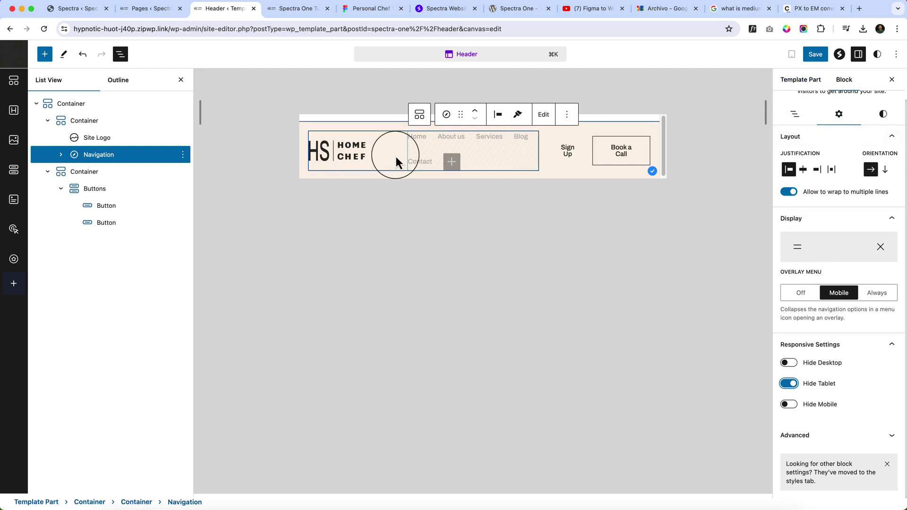
Step: Return the header to the desktop preview and duplicate its Navigation block
left_click(80, 103)
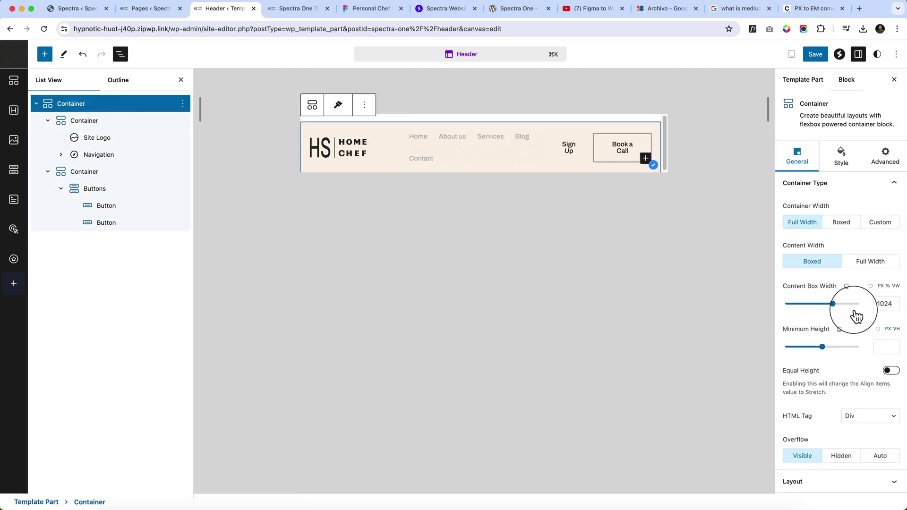
left_click(848, 287)
left_click(835, 289)
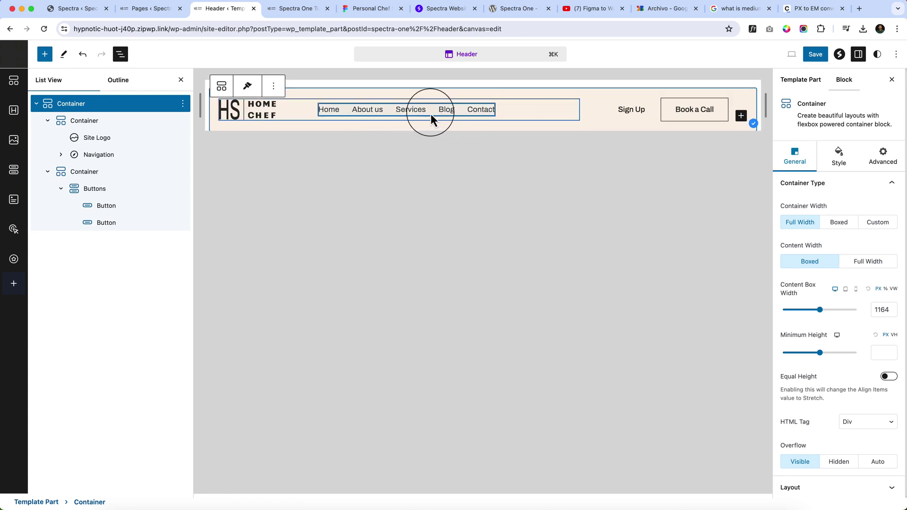
left_click(94, 156)
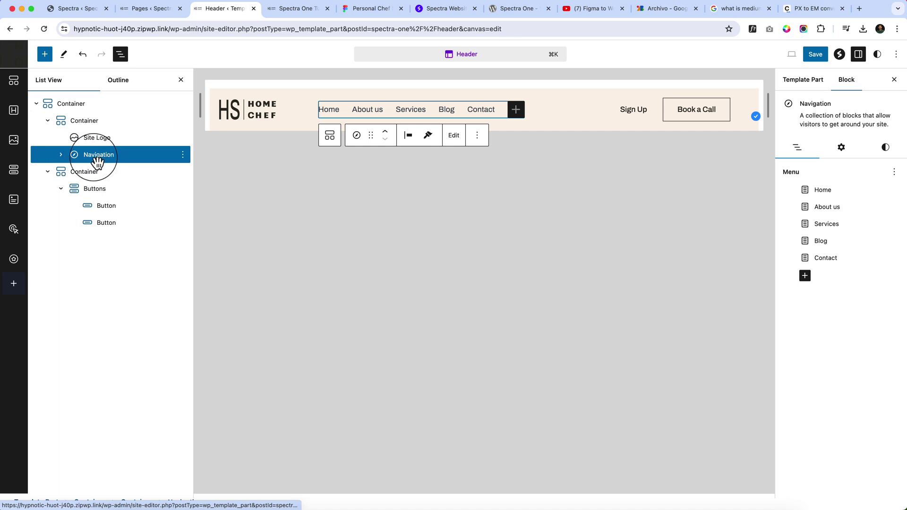
left_click(184, 156)
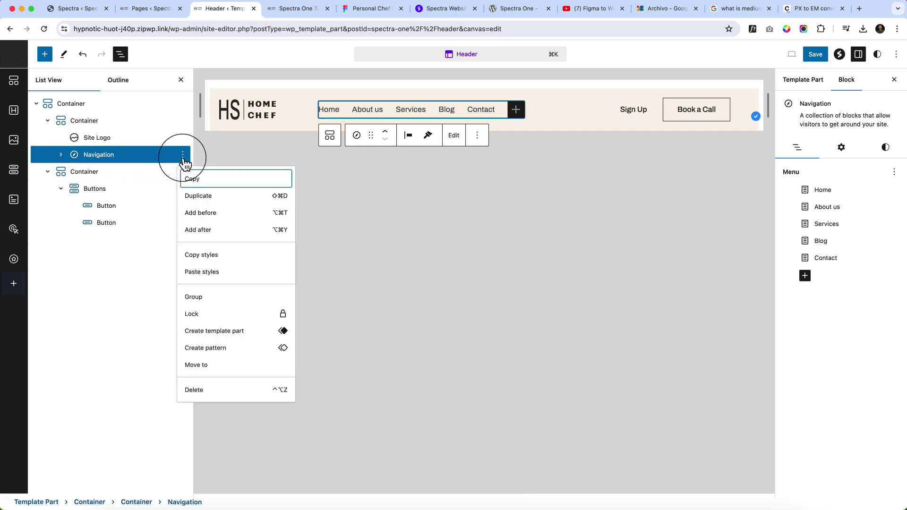
left_click(224, 198)
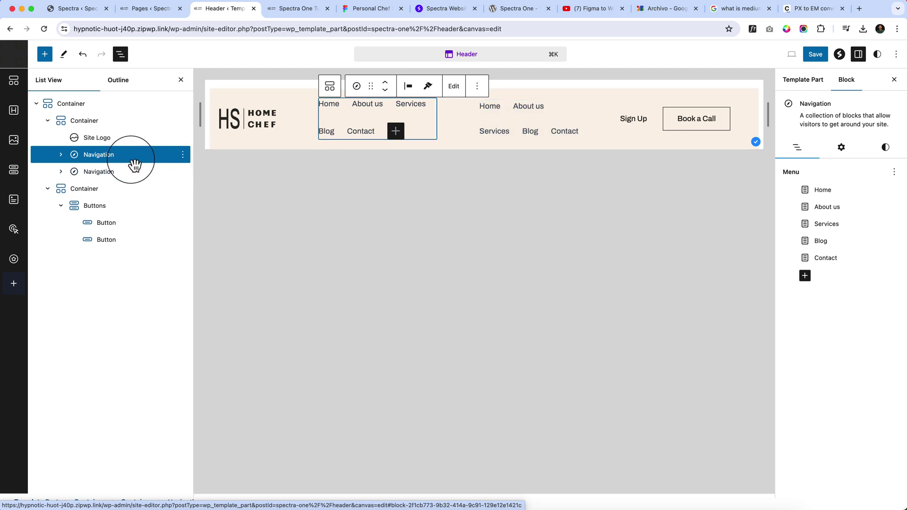
Step: Enable Hide Desktop in the responsive settings of the duplicated Navigation block
left_click(118, 177)
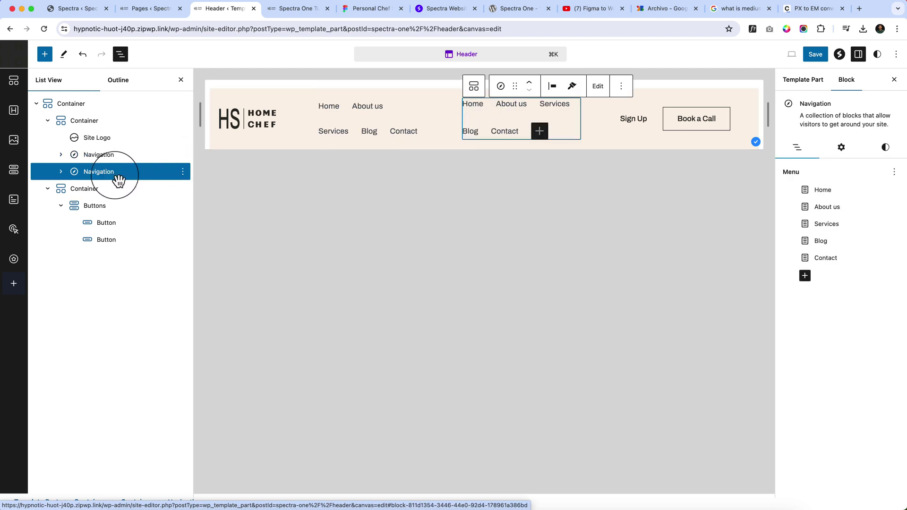
left_click(841, 150)
left_click(788, 416)
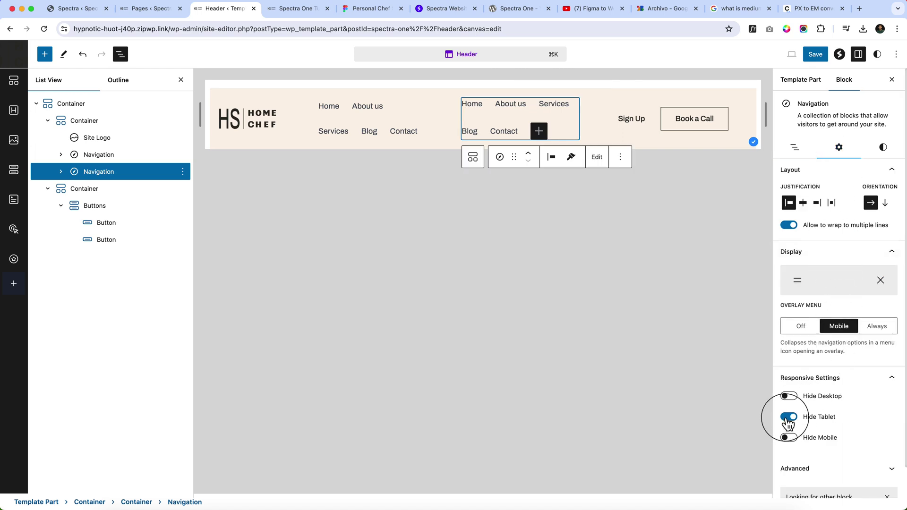
left_click(788, 396)
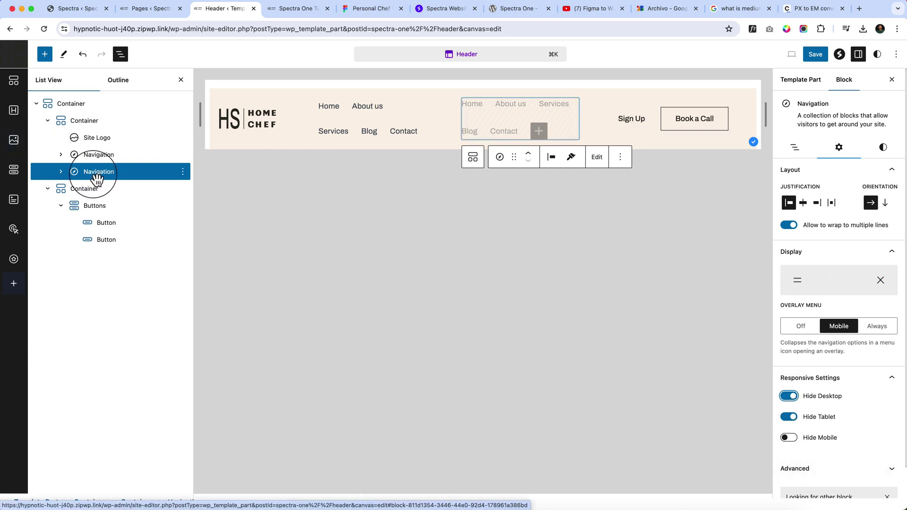
Step: Move the duplicated Navigation block after the Buttons in the second inner container and set that container's direction to row
mouse_move(97, 178)
left_mouse_down()
mouse_move(90, 242)
mouse_move(98, 179)
mouse_move(101, 191)
left_mouse_up()
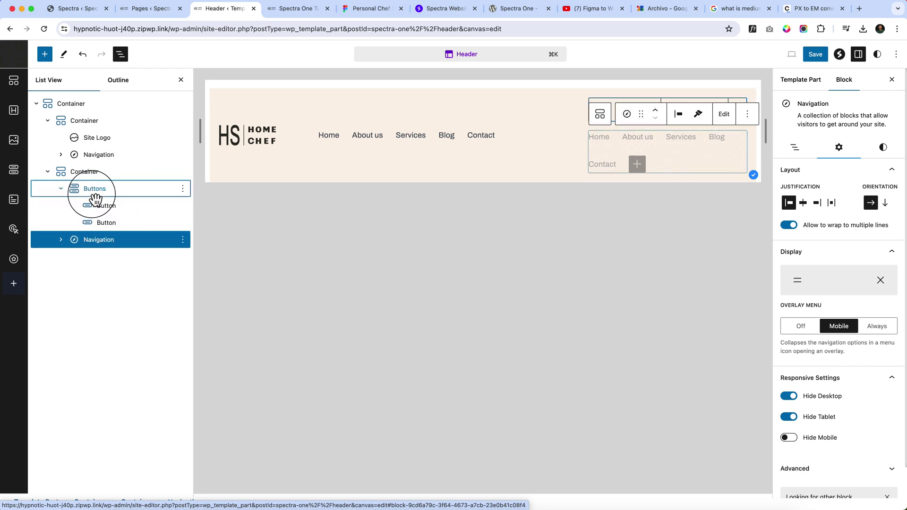
left_click(116, 175)
left_click(822, 406)
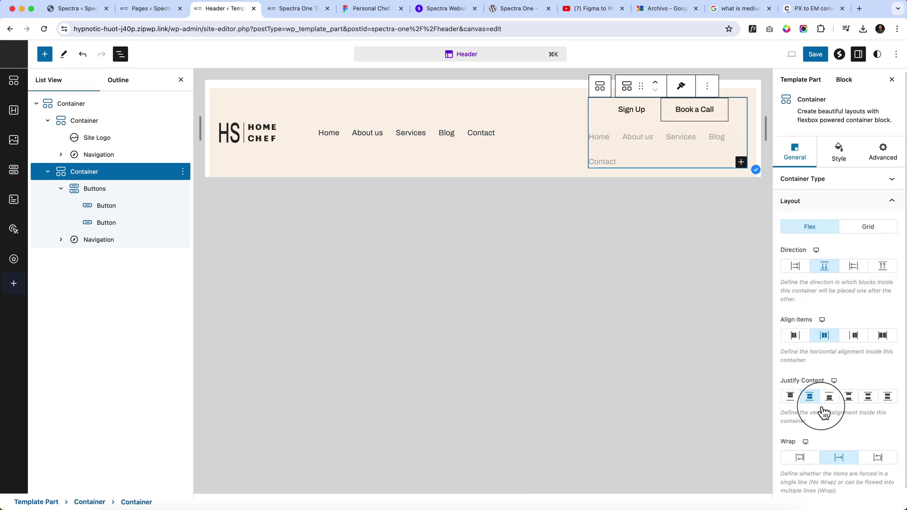
left_click(794, 257)
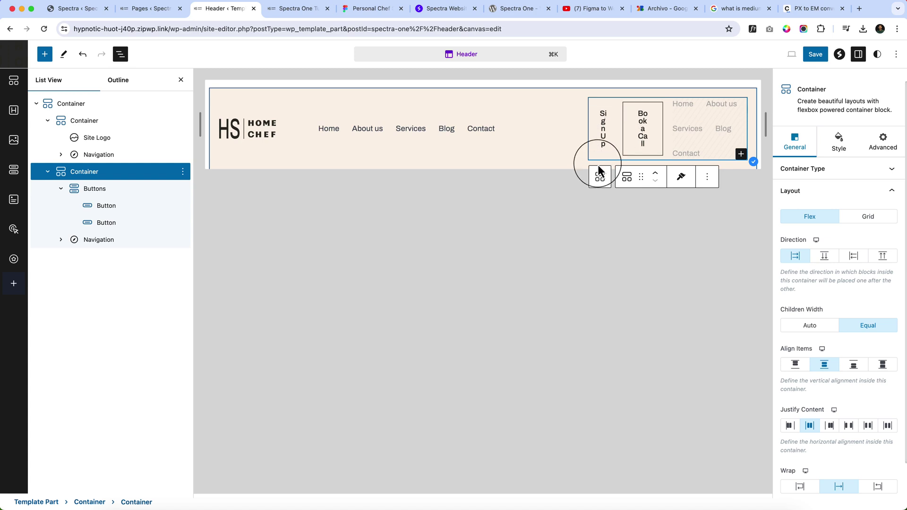
Step: Turn off Hide Tablet for the duplicated Navigation block beside the header buttons
left_click(111, 244)
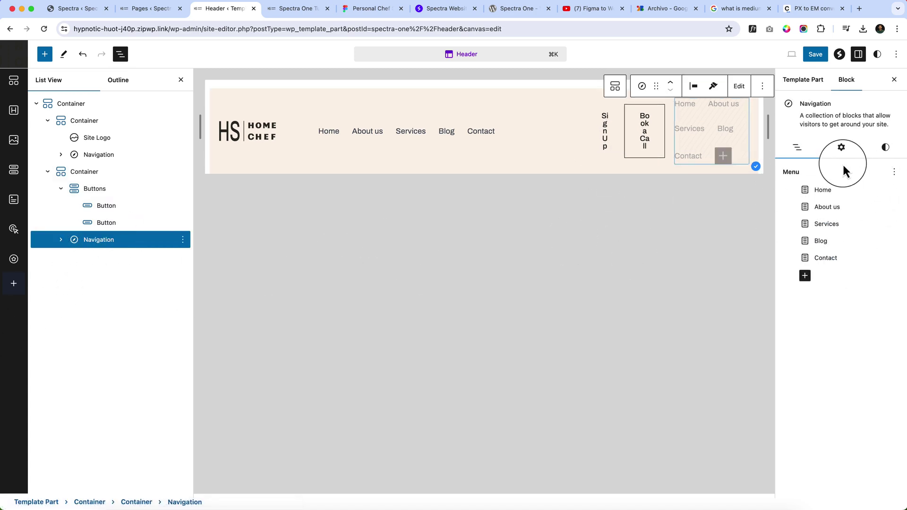
left_click(841, 146)
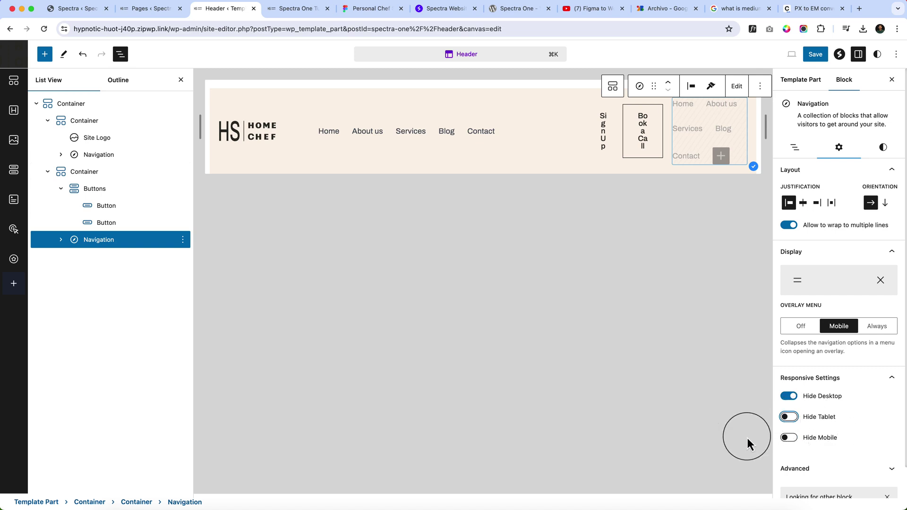
Step: Enable Hide Mobile for the original Navigation block beside the site logo and save the header
left_click(112, 160)
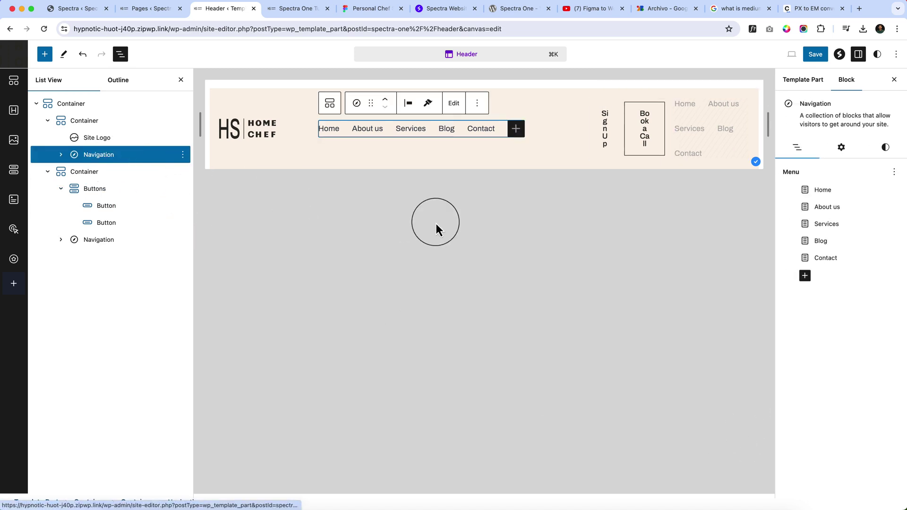
left_click(840, 150)
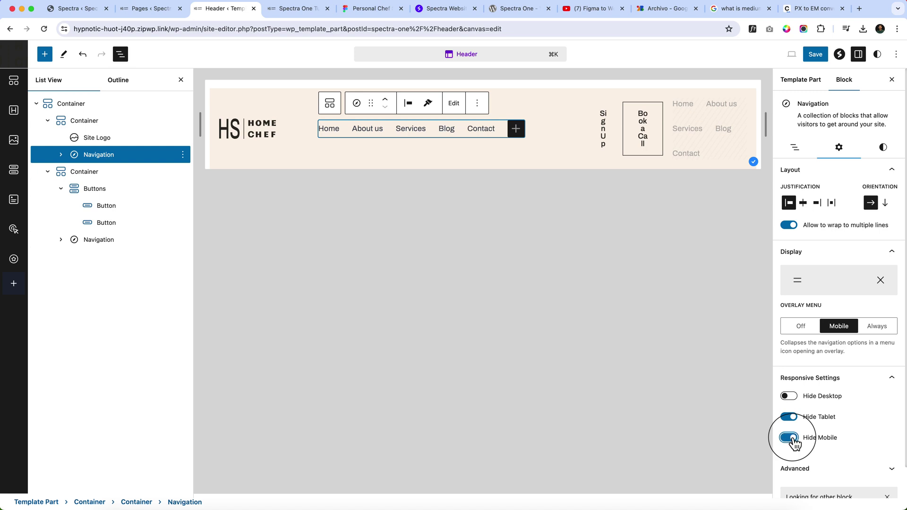
left_click(814, 53)
left_click(812, 53)
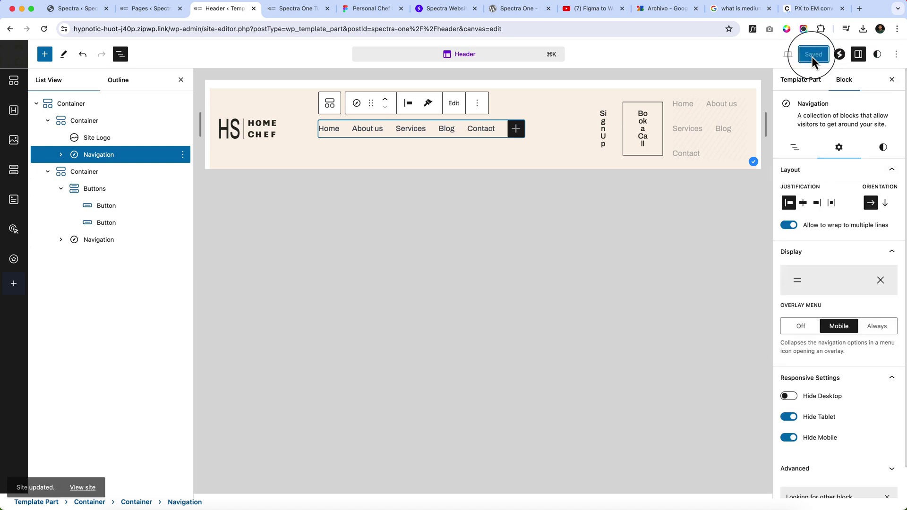
Step: Reload the site's live home page and inspect it in the browser's responsive device preview with an enlarged viewing area
left_click(295, 8)
right_click(294, 162)
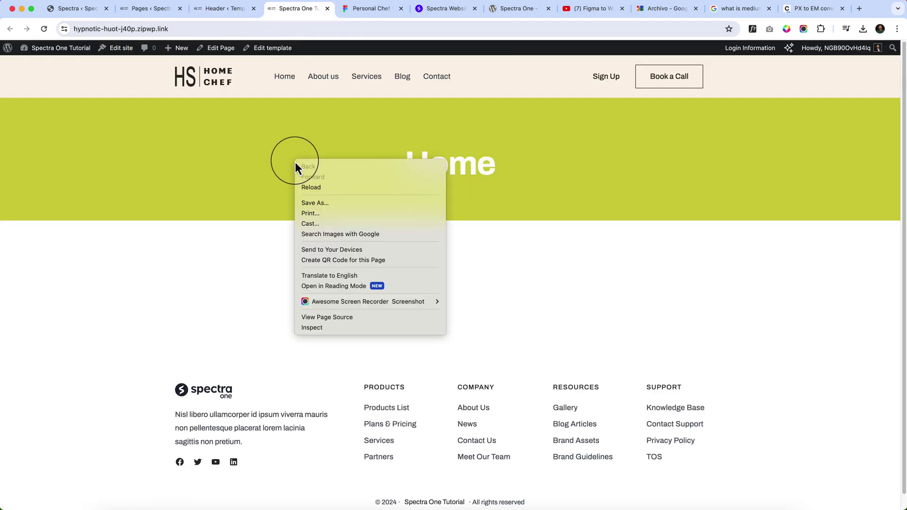
left_click(329, 191)
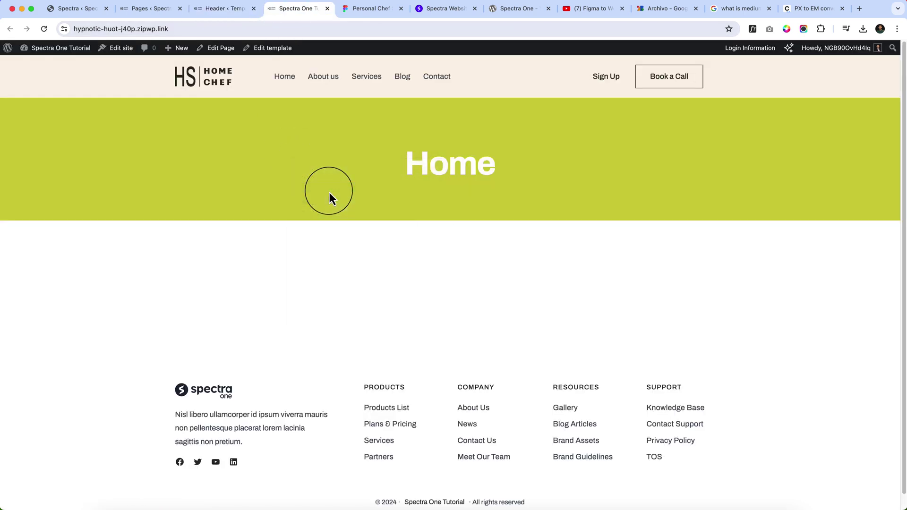
right_click(326, 187)
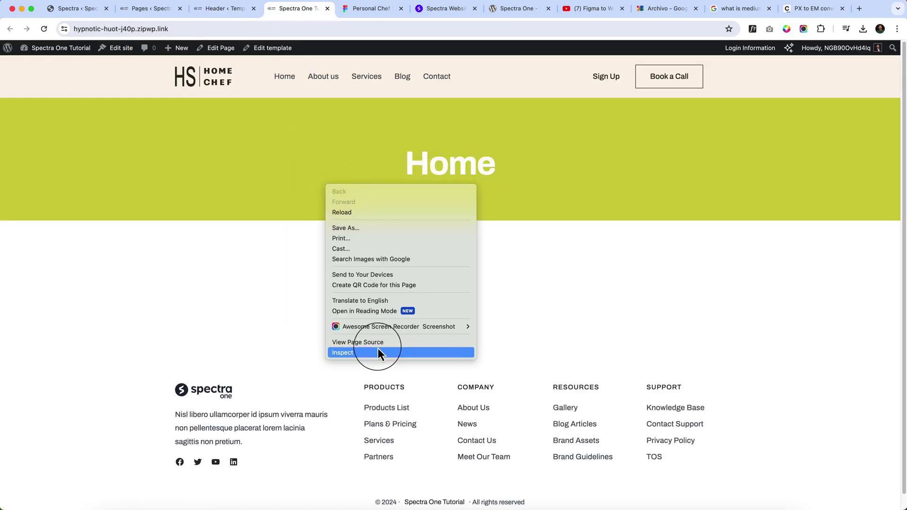
left_click(354, 354)
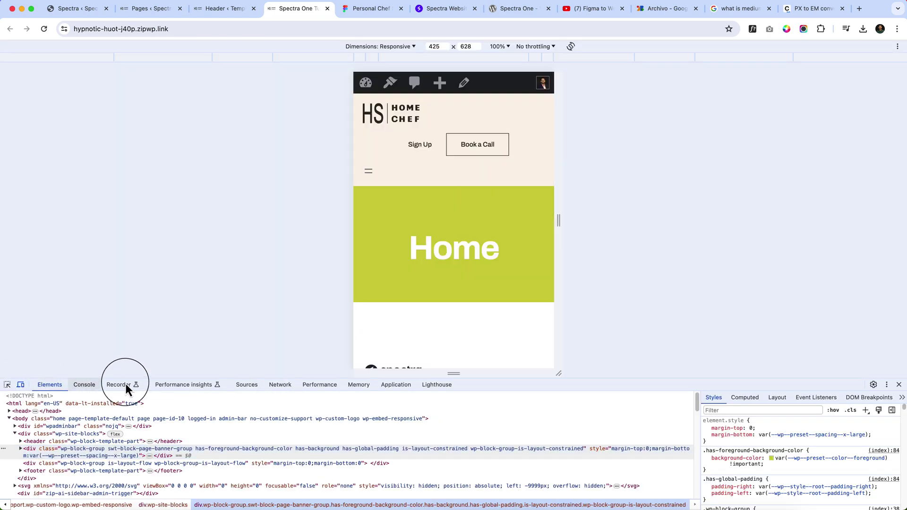
left_click_drag(629, 379, 629, 399)
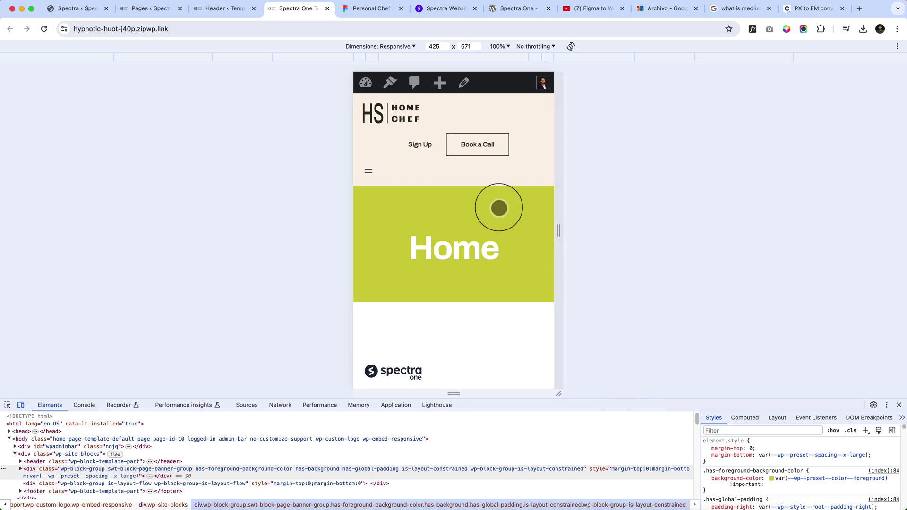
Step: Test opening and closing the mobile navigation menu, and widen the responsive preview to about 708 px
left_click(368, 171)
left_click(537, 106)
left_click_drag(559, 230, 624, 222)
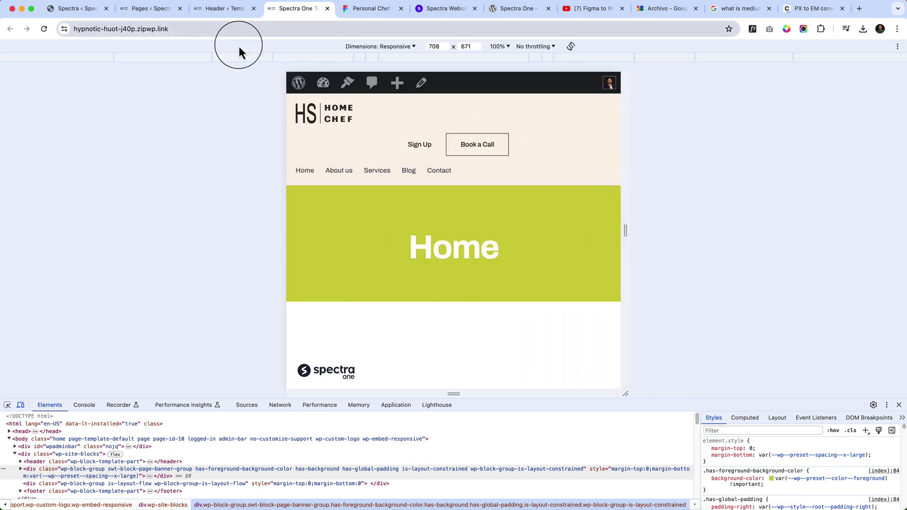
Step: Check the header in the responsive preview at widths of 768, 425 and 1024 px, viewing the 768 px width at 100% zoom
left_click(293, 57)
left_click(506, 46)
left_click(506, 47)
left_click(504, 45)
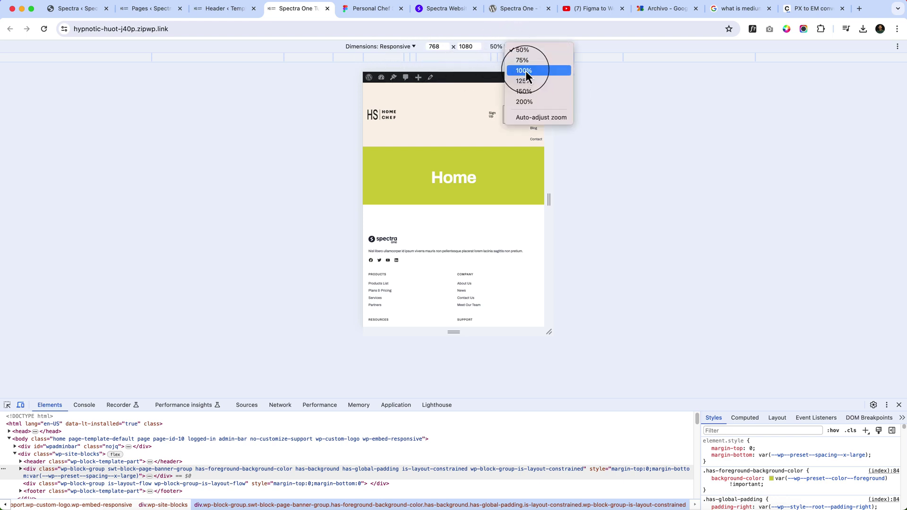
left_click(524, 70)
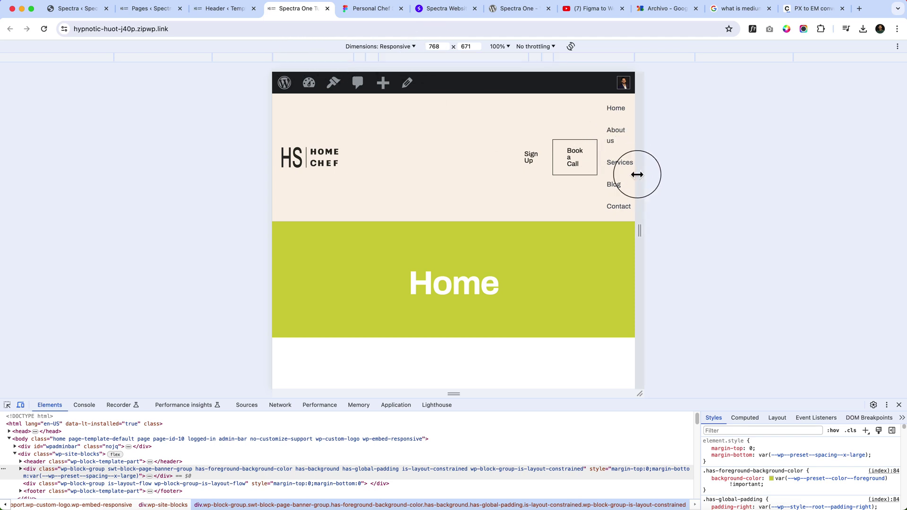
left_click(357, 57)
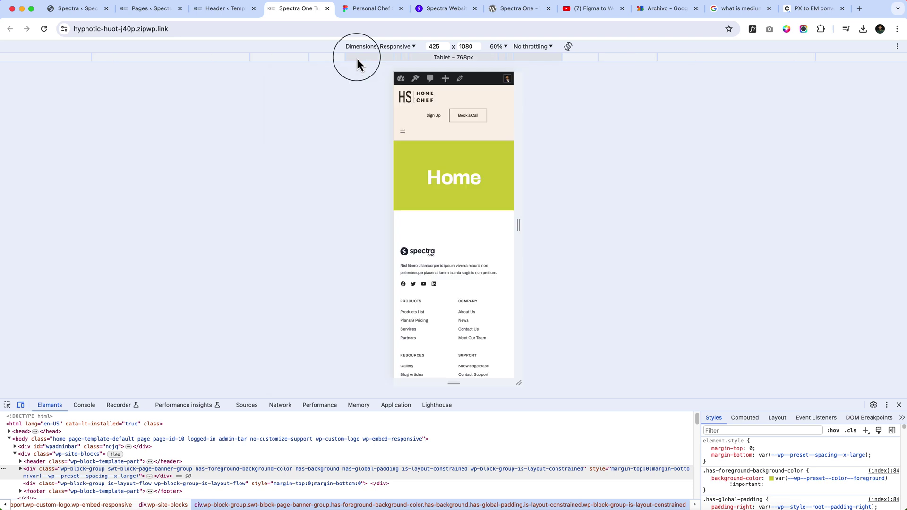
left_click(328, 56)
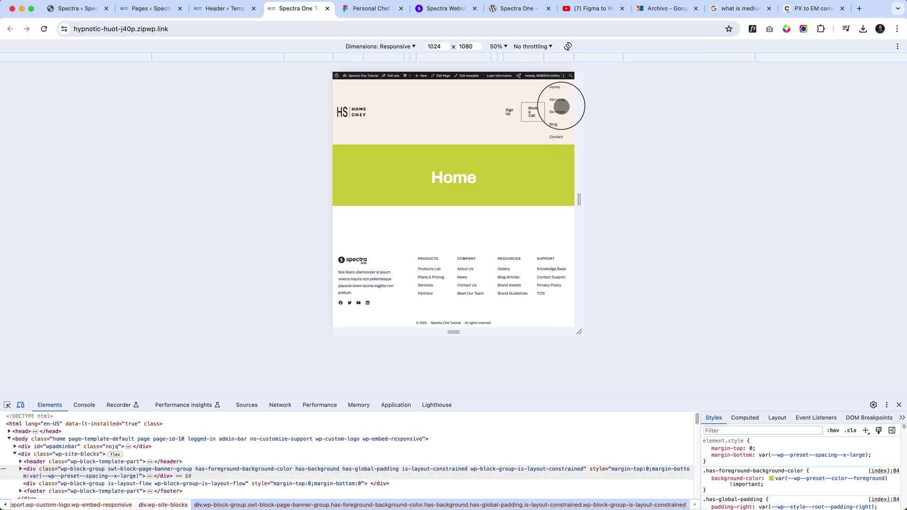
Step: Set the overlay menu of the Navigation block beside the header buttons to Always, with the three-line menu icon
left_click(218, 10)
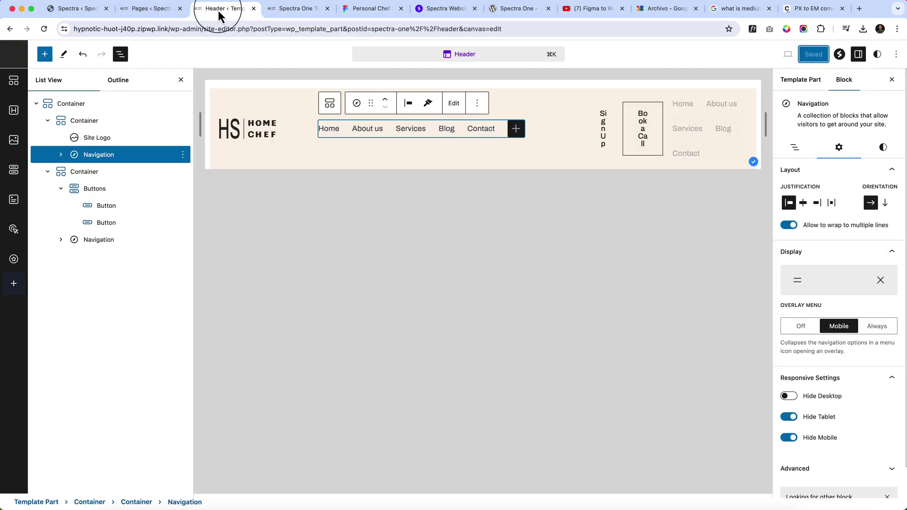
left_click(97, 242)
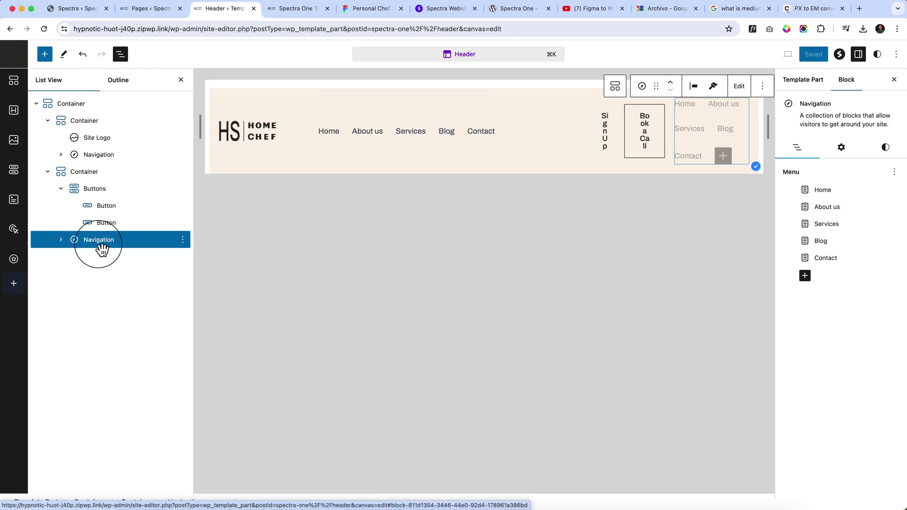
left_click(841, 149)
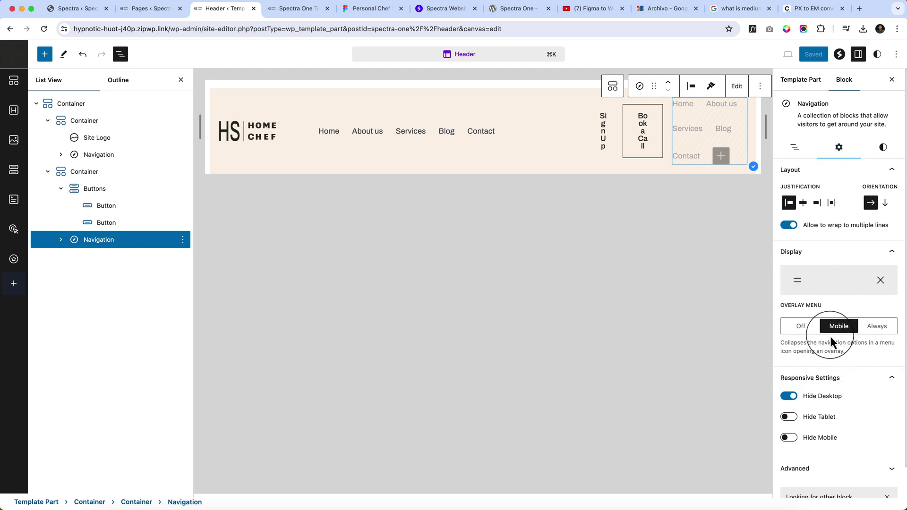
left_click(883, 328)
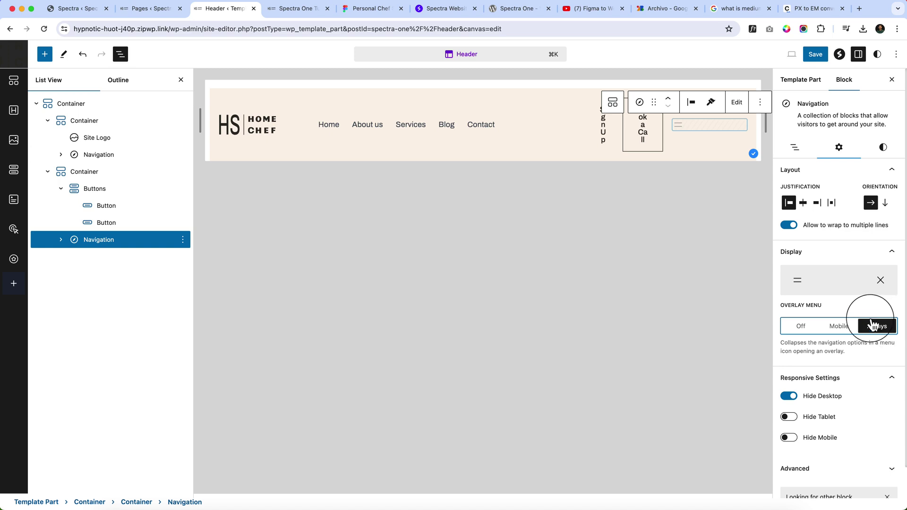
left_click(800, 286)
left_click(874, 366)
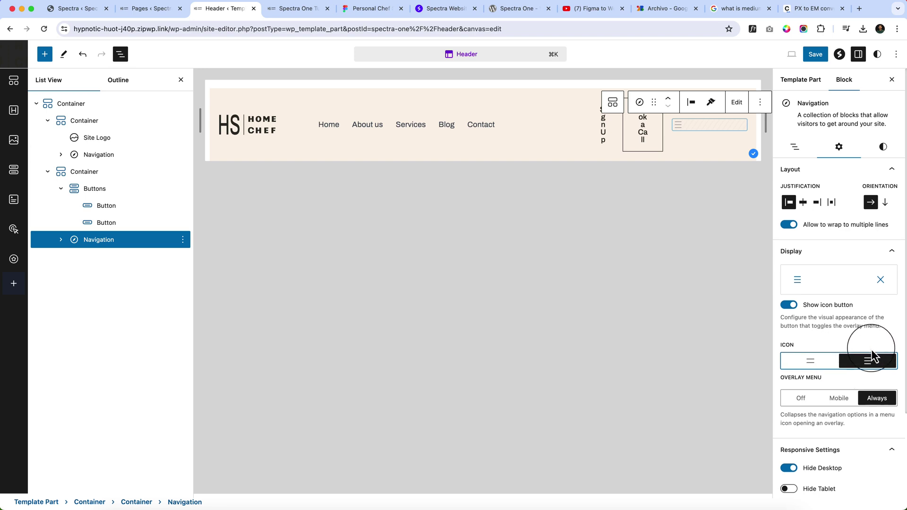
scroll(817, 329, "down", 3)
scroll(818, 329, "up", 3)
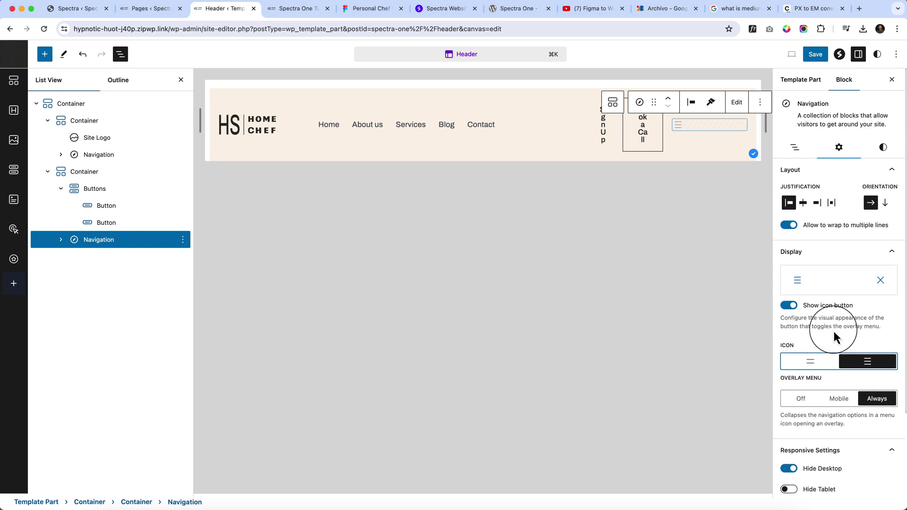
Step: Save the header and check the live home page in the 1024 px responsive preview
left_click(816, 55)
left_click(815, 54)
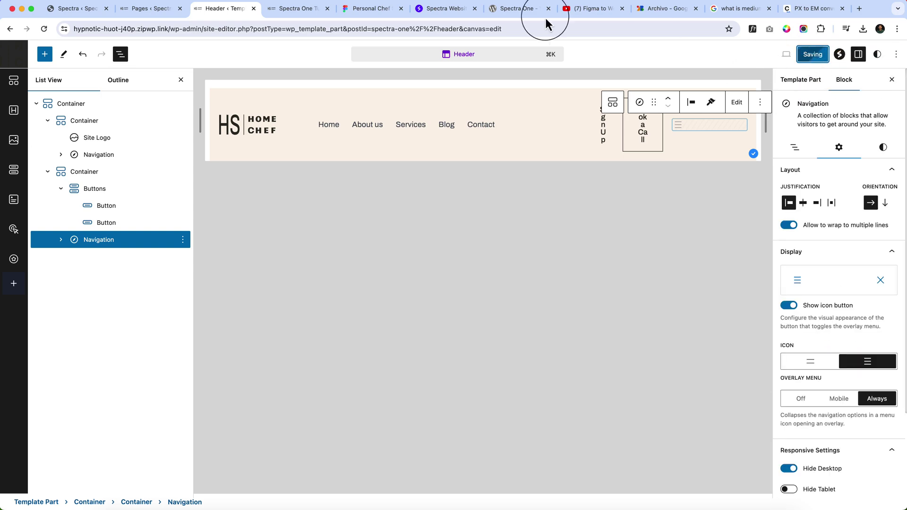
left_click(301, 9)
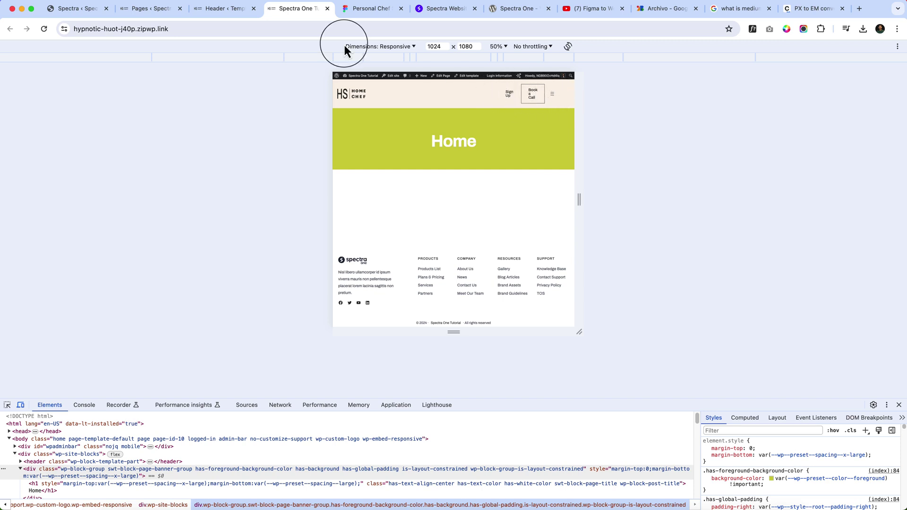
Step: Set the tablet custom width of the container holding the site logo and original Navigation block to 30%
left_click(219, 9)
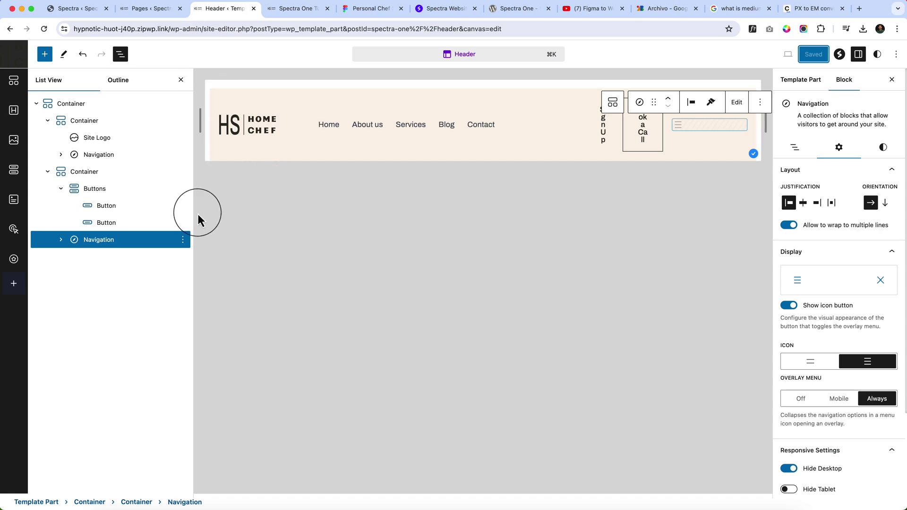
left_click(88, 178)
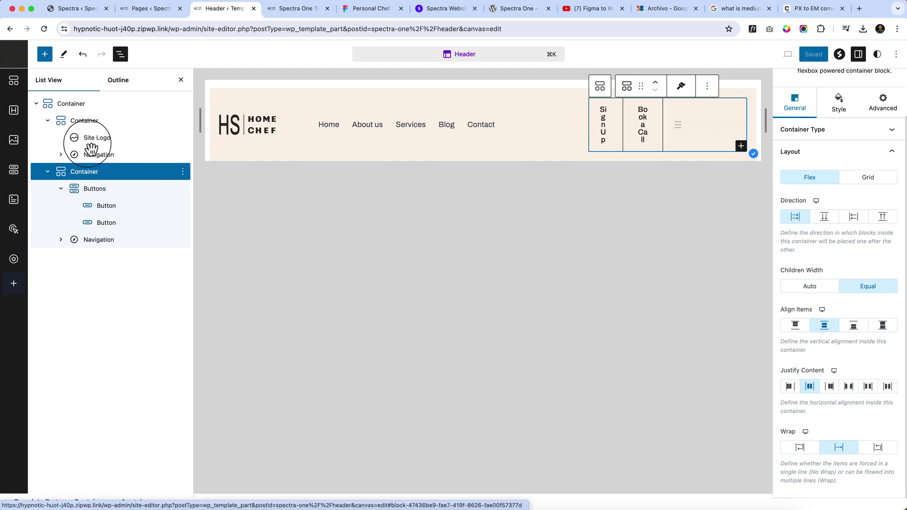
left_click(48, 171)
left_click(48, 121)
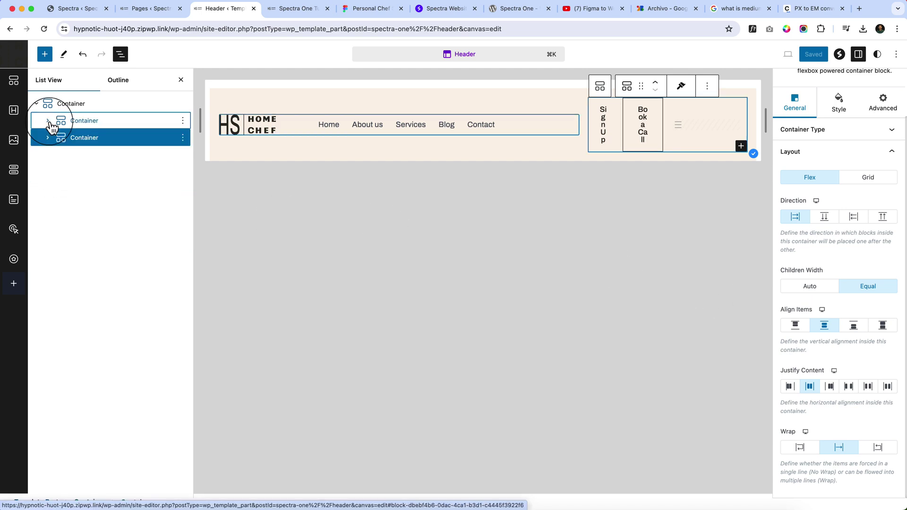
left_click(85, 122)
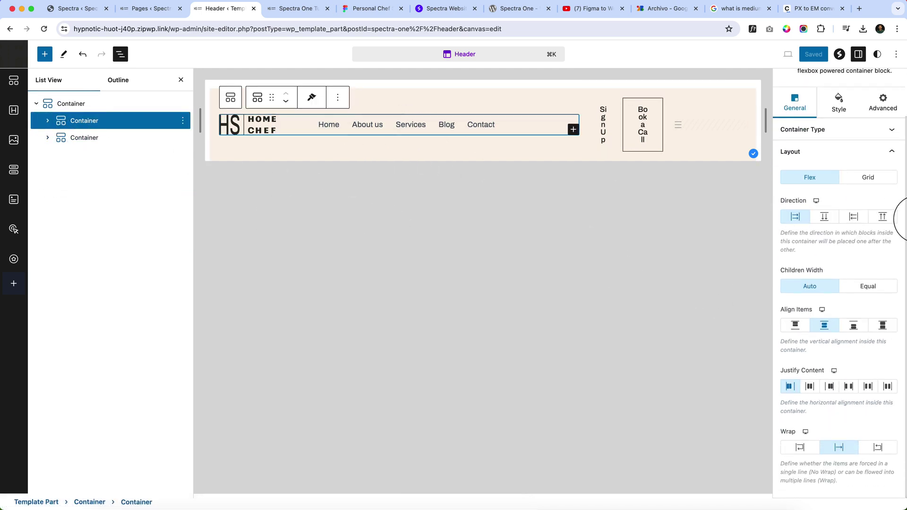
left_click(802, 128)
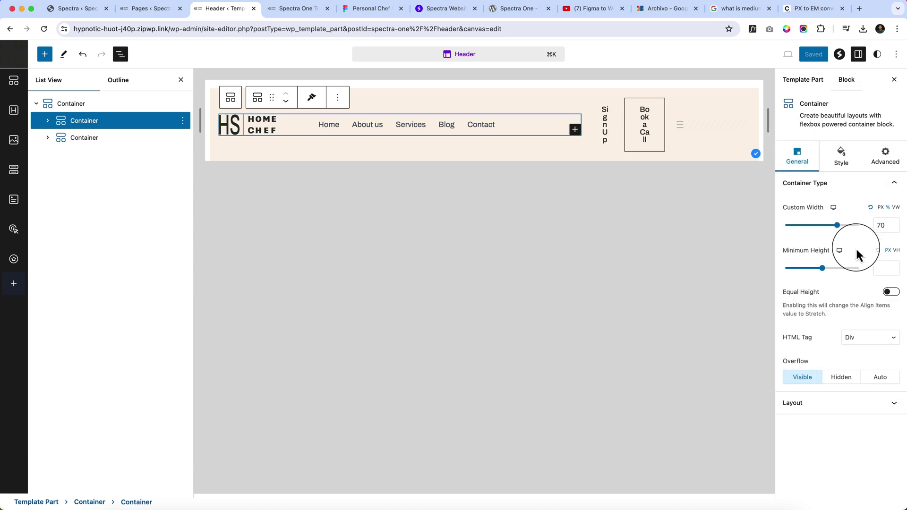
left_click(834, 208)
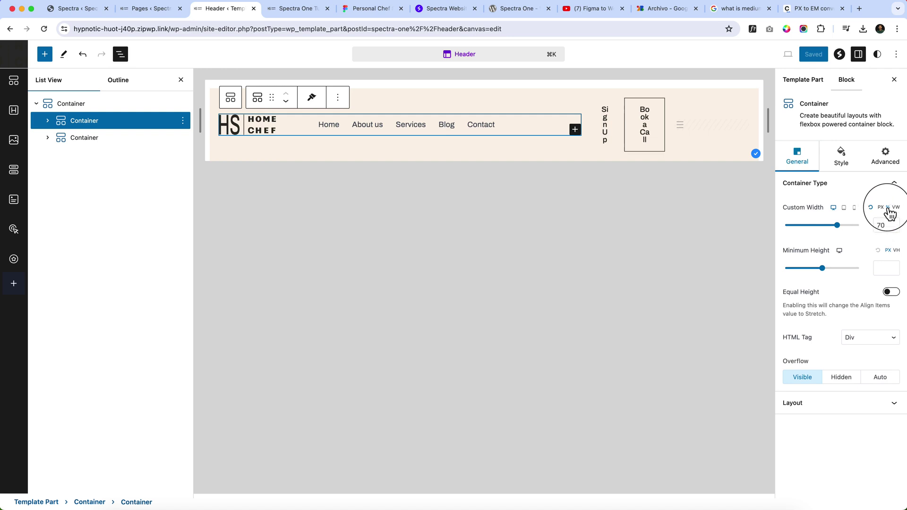
left_click(844, 208)
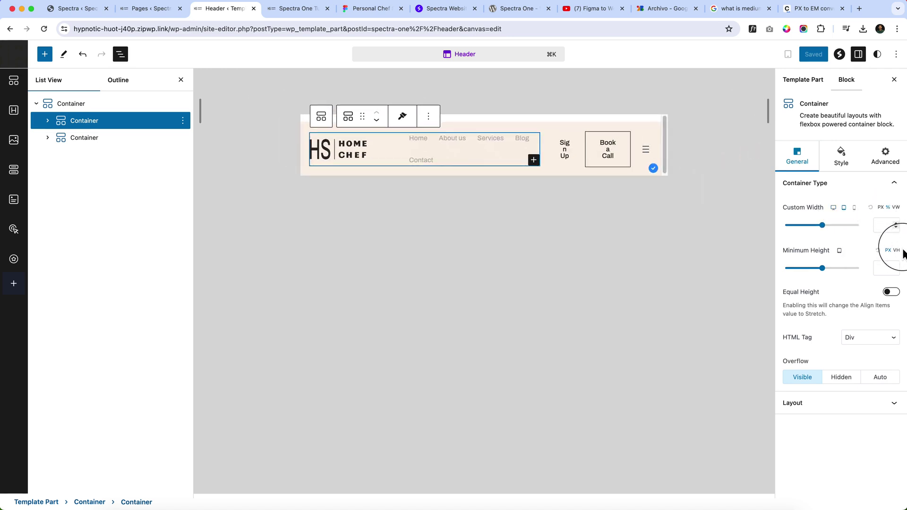
type("30")
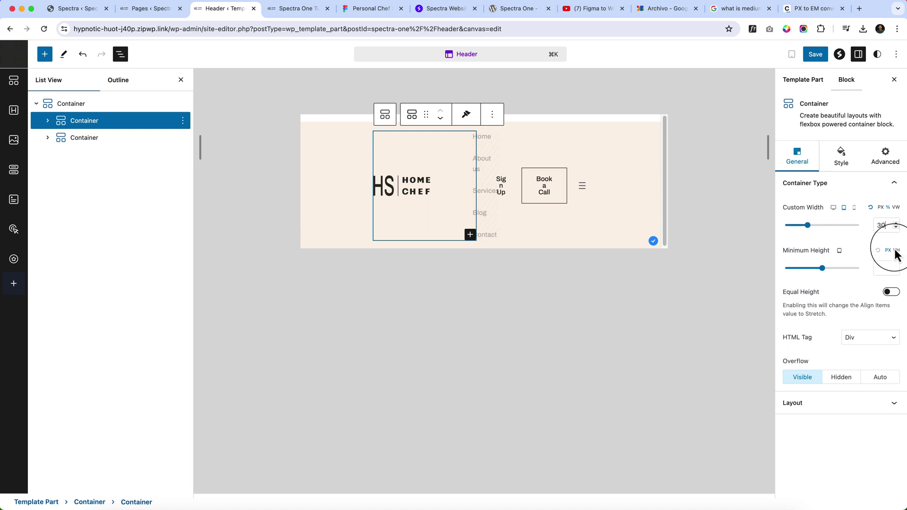
Step: Open the buttons container's tablet custom width for editing, and set that container's children width to Auto
left_click(85, 138)
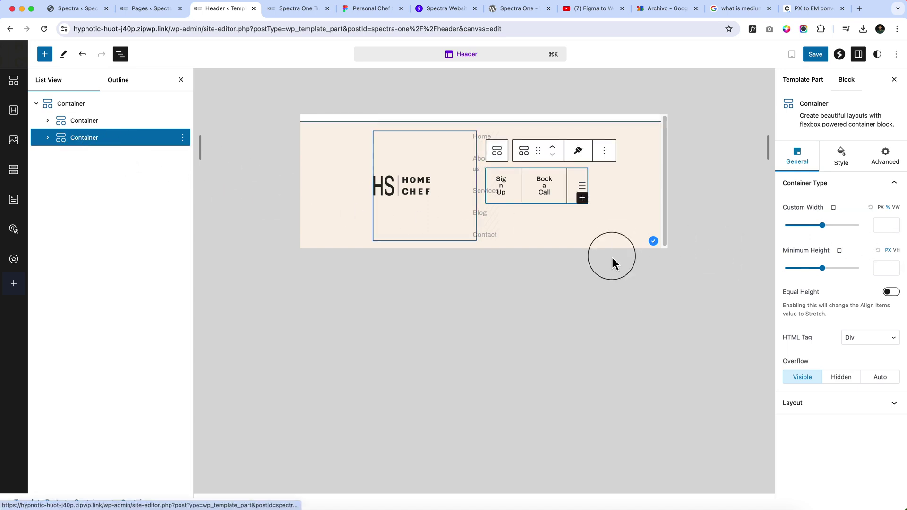
left_click(893, 226)
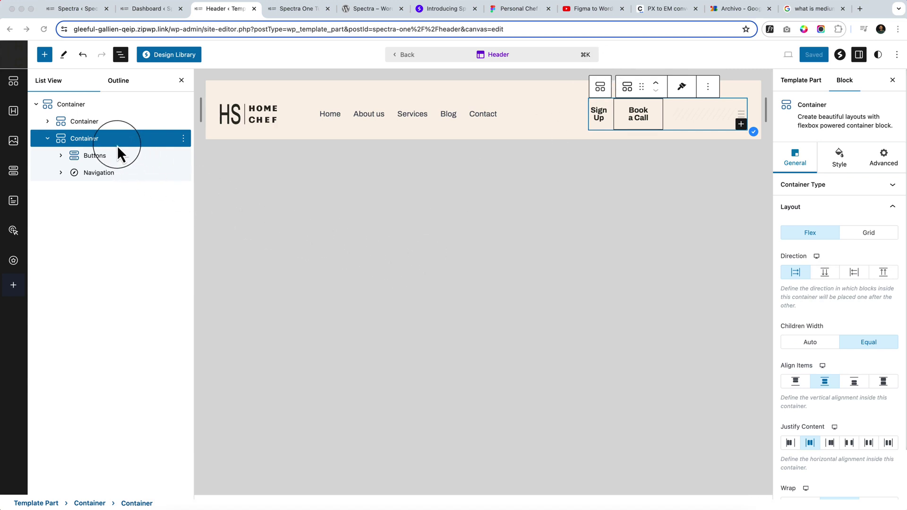
left_click(116, 143)
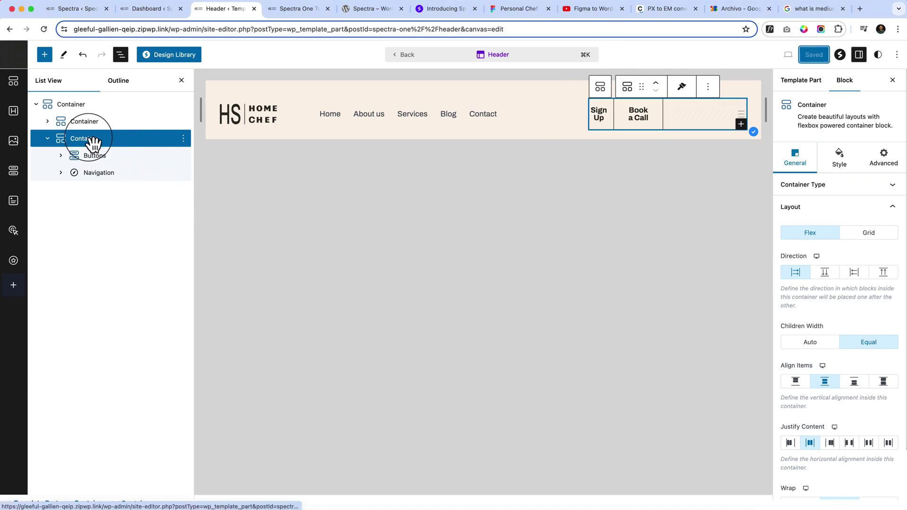
left_click(810, 343)
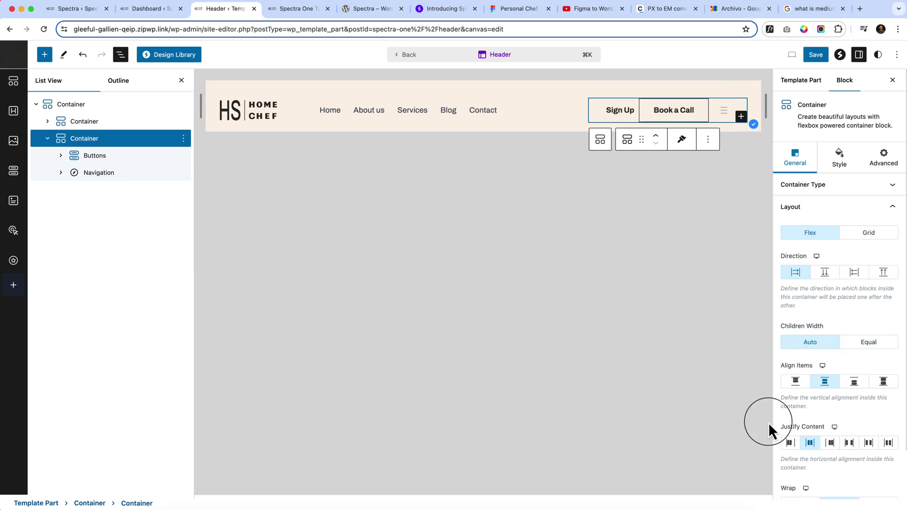
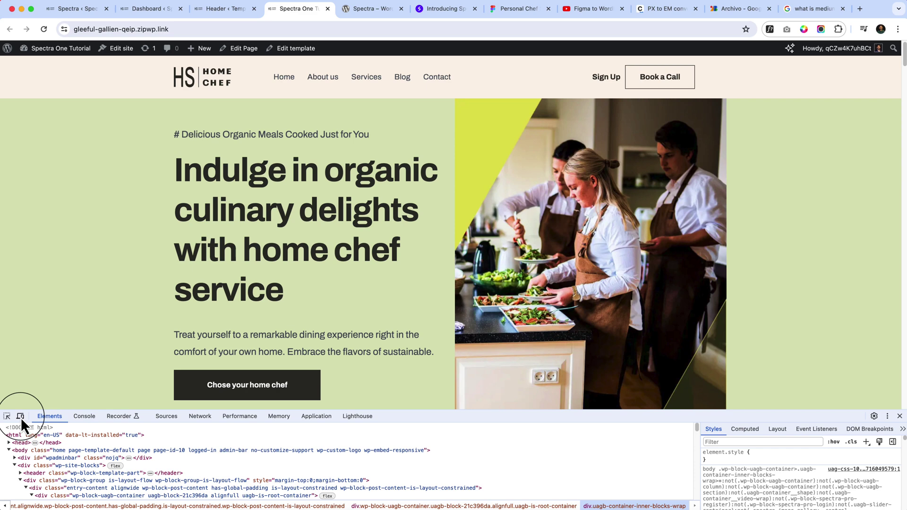
Step: Preview the live home page at 768 px and 425 px widths, and test the header's menu icon at 768 px
left_click(21, 418)
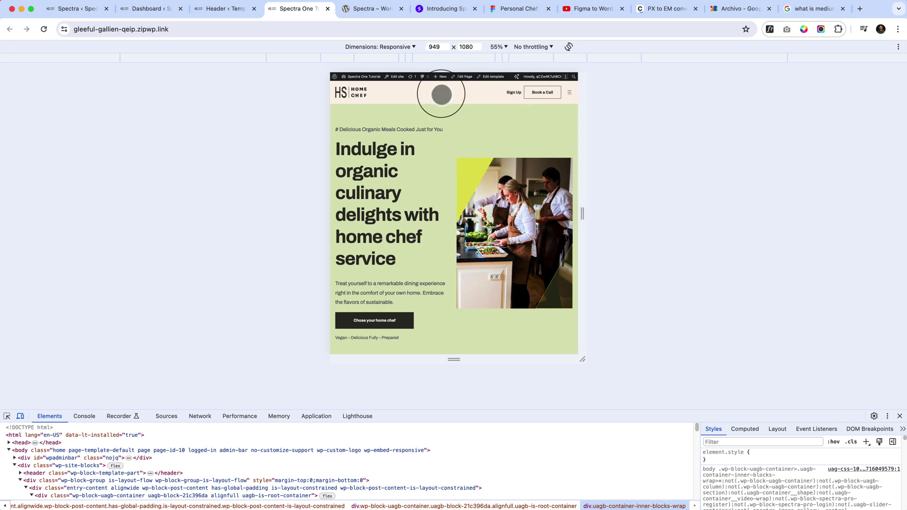
left_click(371, 58)
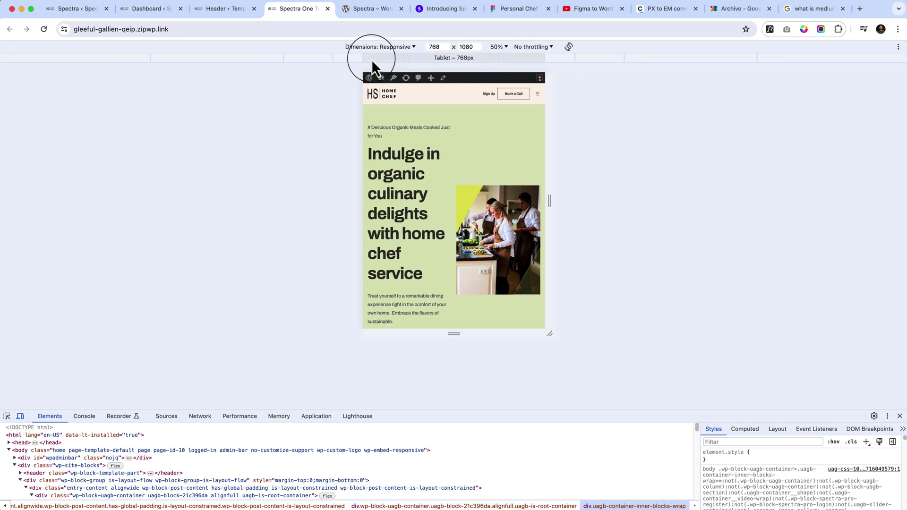
left_click(407, 61)
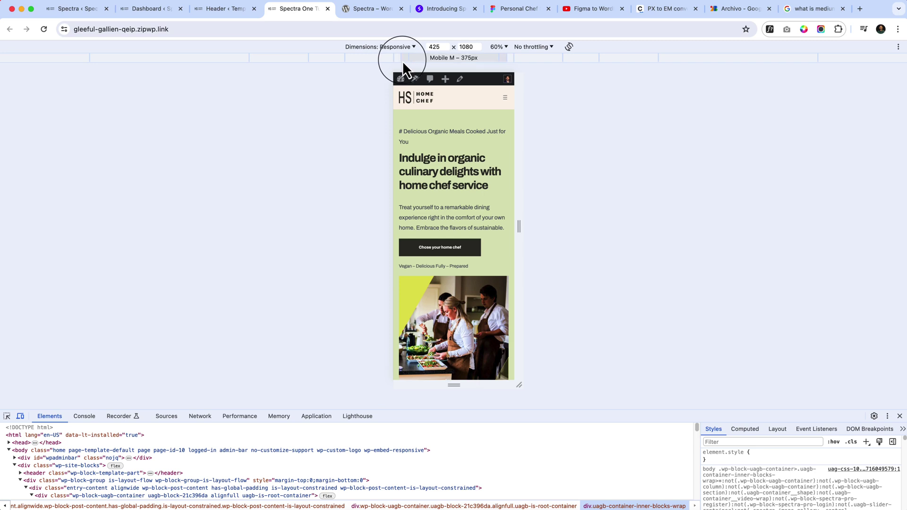
left_click(360, 61)
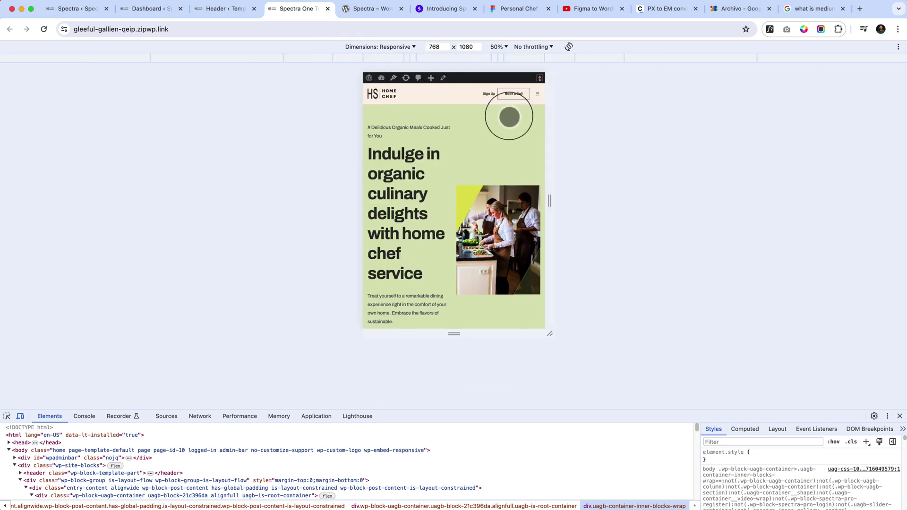
left_click(538, 94)
left_click(538, 94)
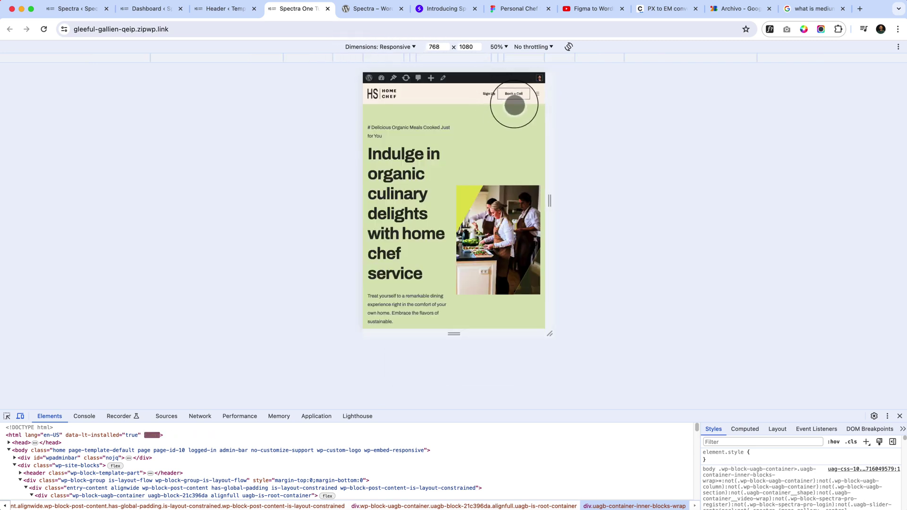
left_click(407, 62)
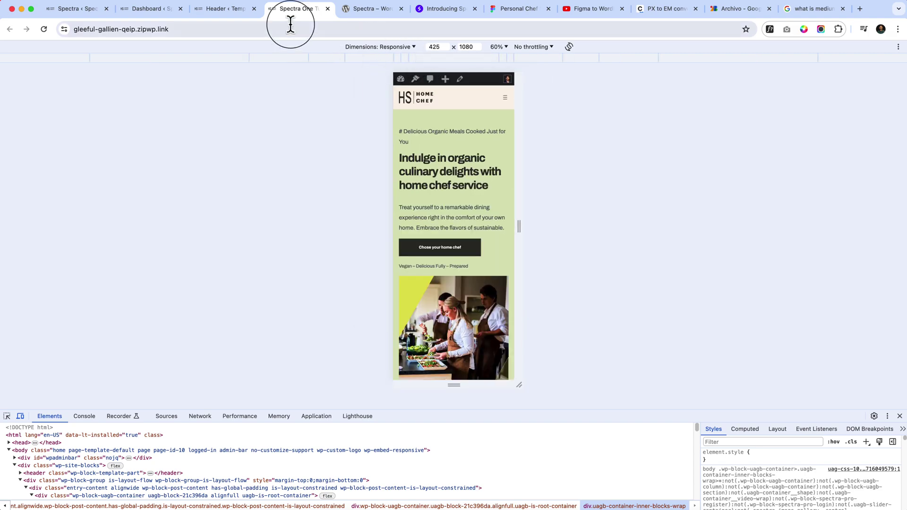
Step: Review the responsive conditions of the header's Buttons block and the layout, display and responsive settings of the Navigation block beside it
left_click(236, 10)
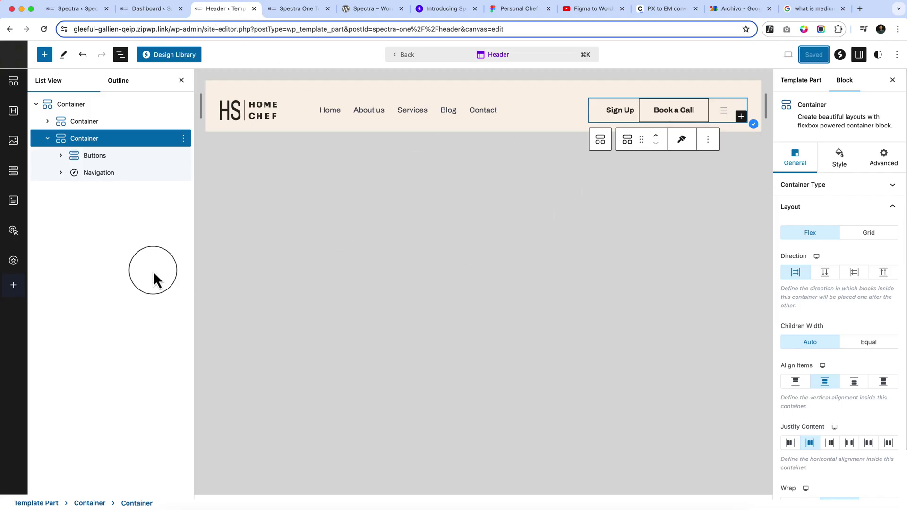
left_click(106, 171)
left_click(108, 159)
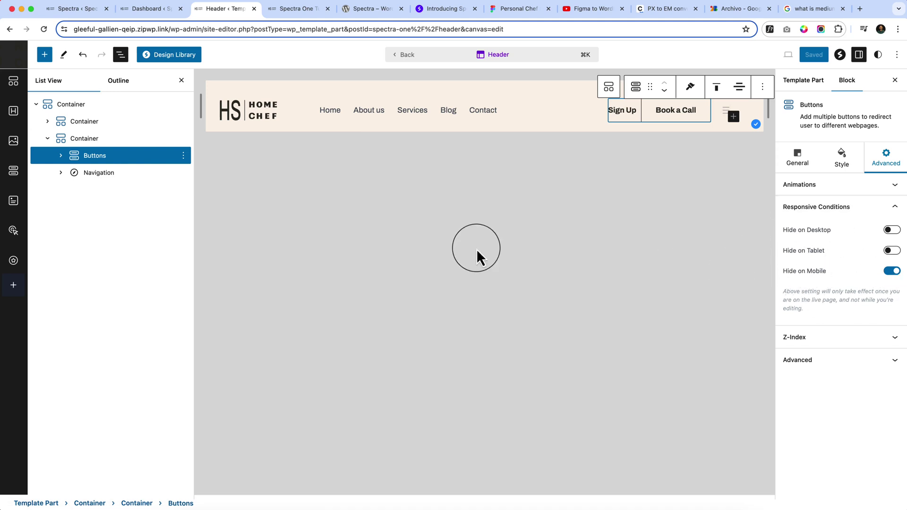
left_click(118, 183)
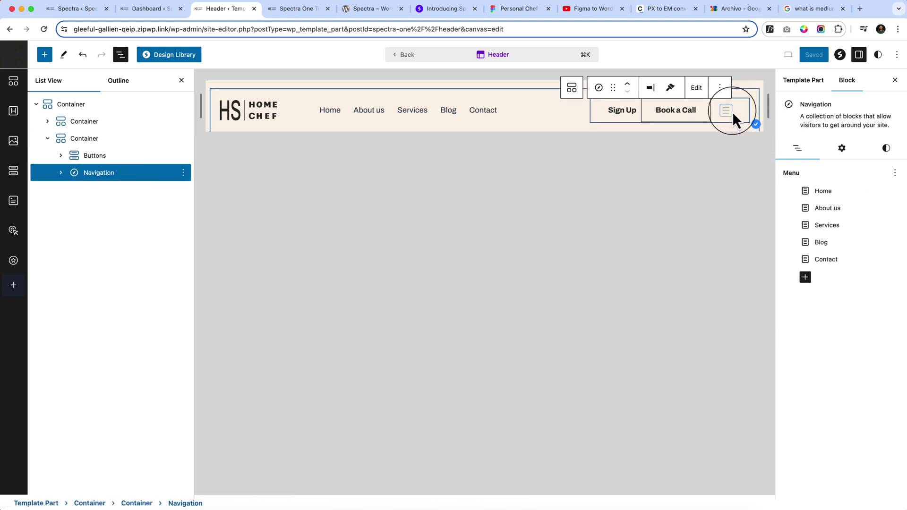
left_click(845, 159)
left_click(788, 398)
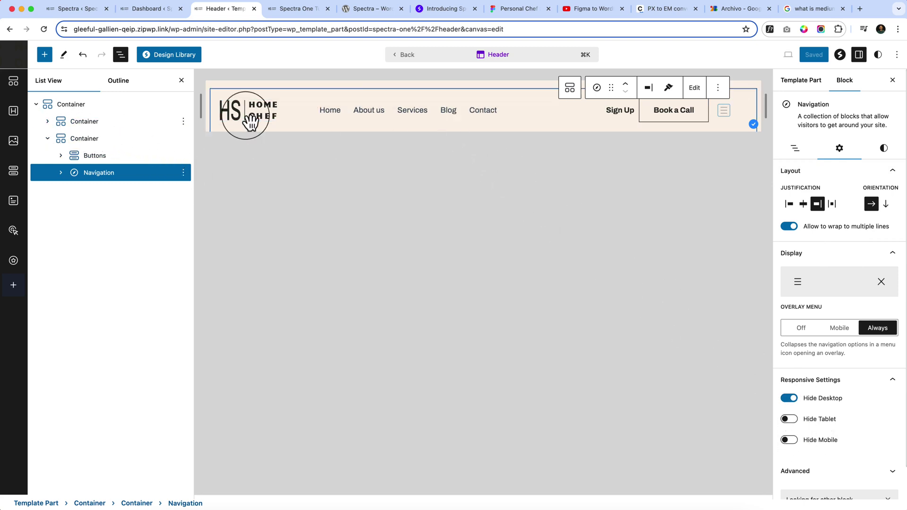
Step: Review the layout, display and responsive settings of the Navigation block beside the site logo
left_click(47, 121)
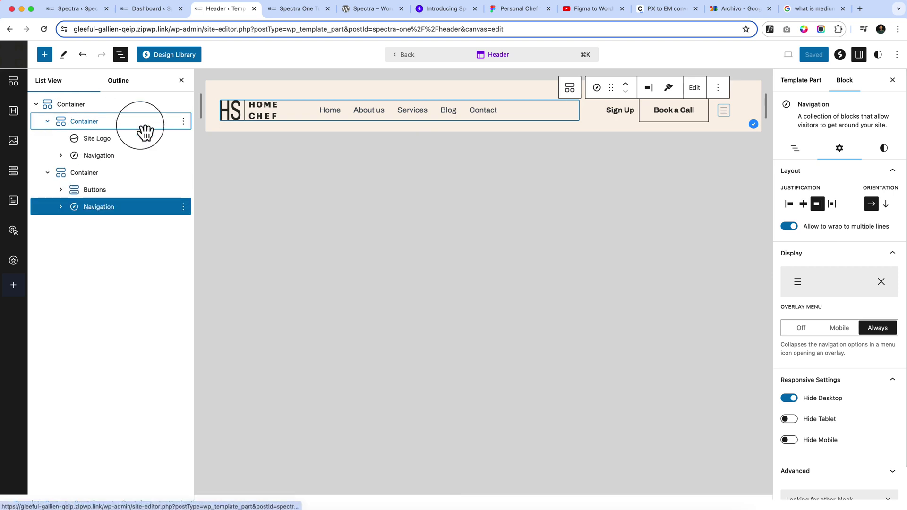
left_click(122, 156)
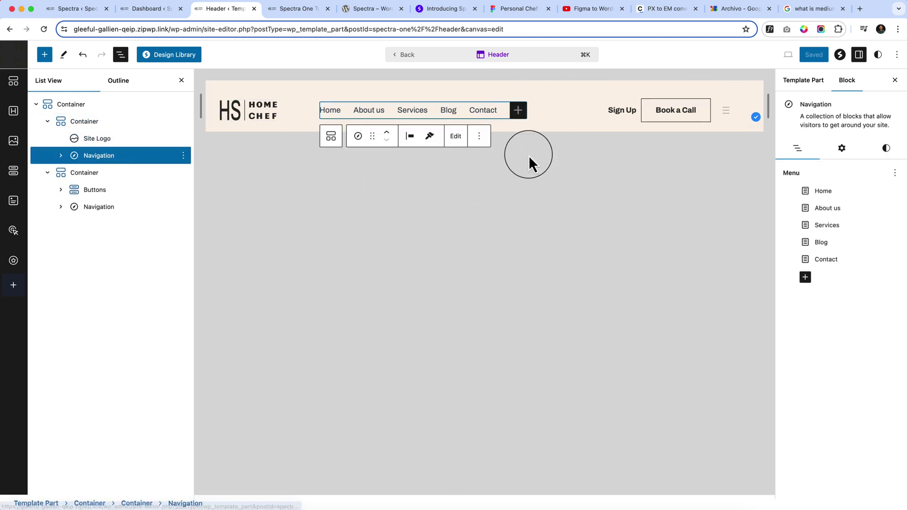
left_click(850, 157)
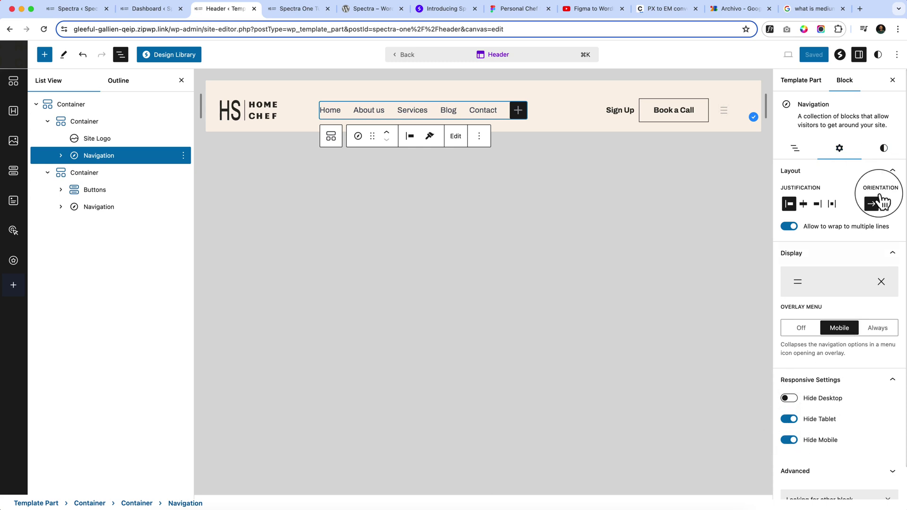